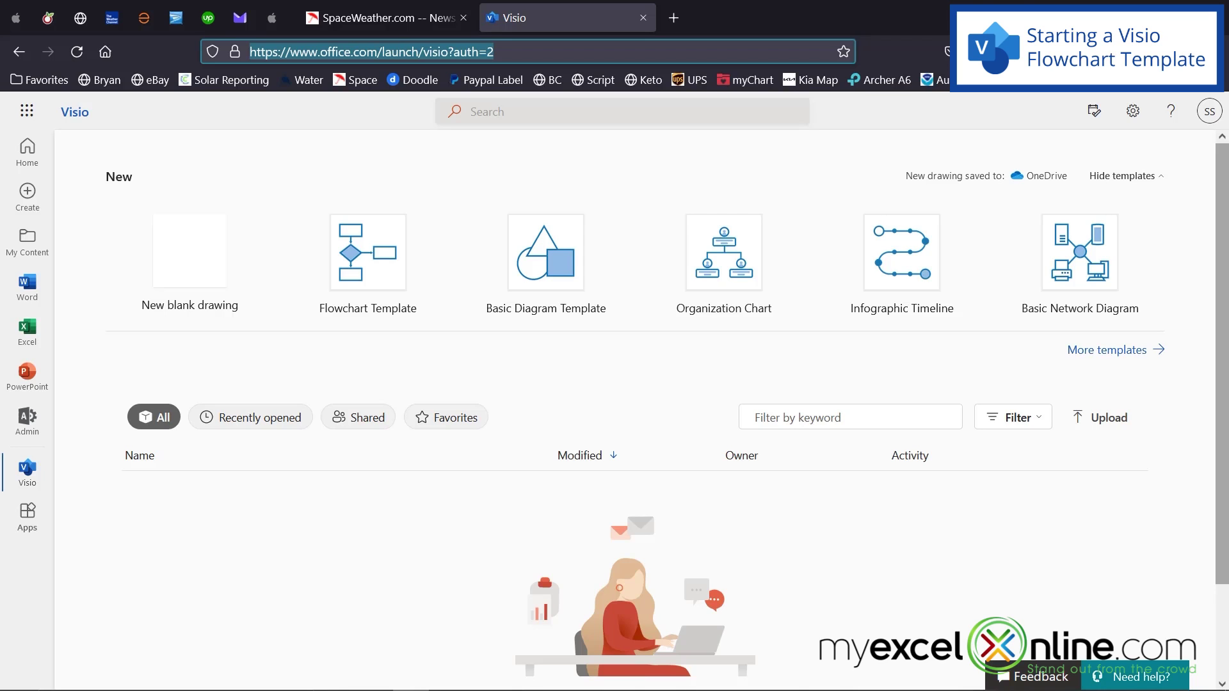
Create a new flowchart drawing from the Flowchart Template and drop a Start/End shape near the page top.
{"action": "left_click", "coordinate": [30, 518]}
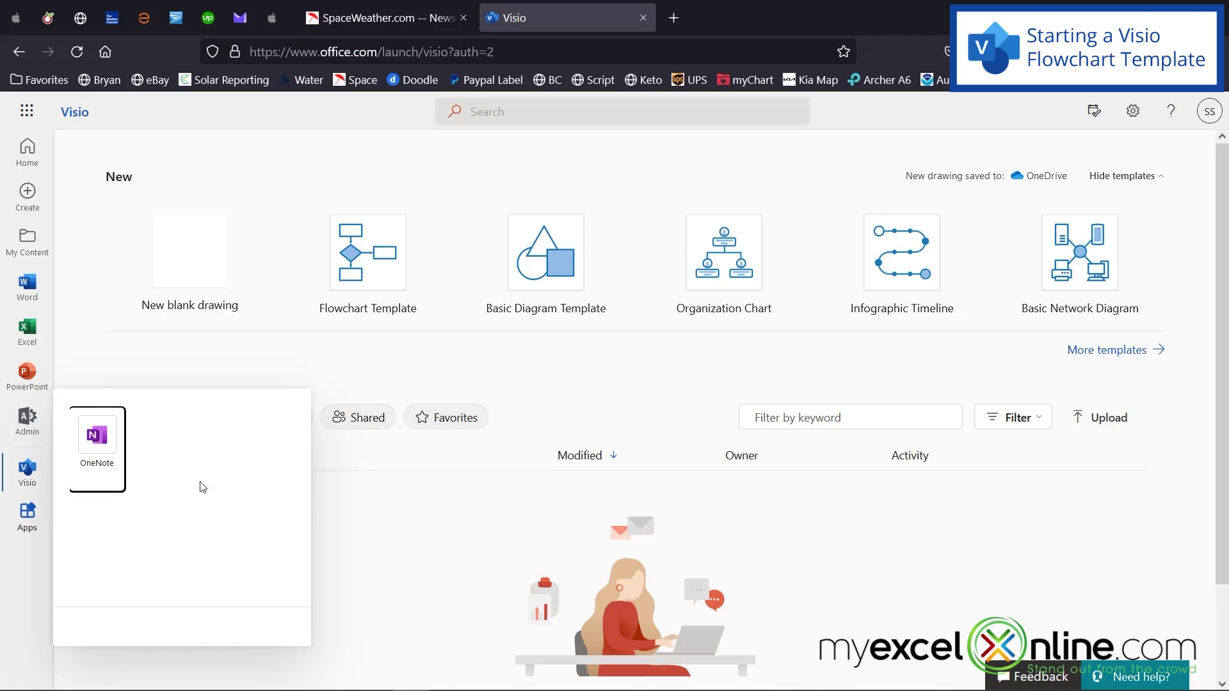
{"action": "left_click", "coordinate": [22, 483]}
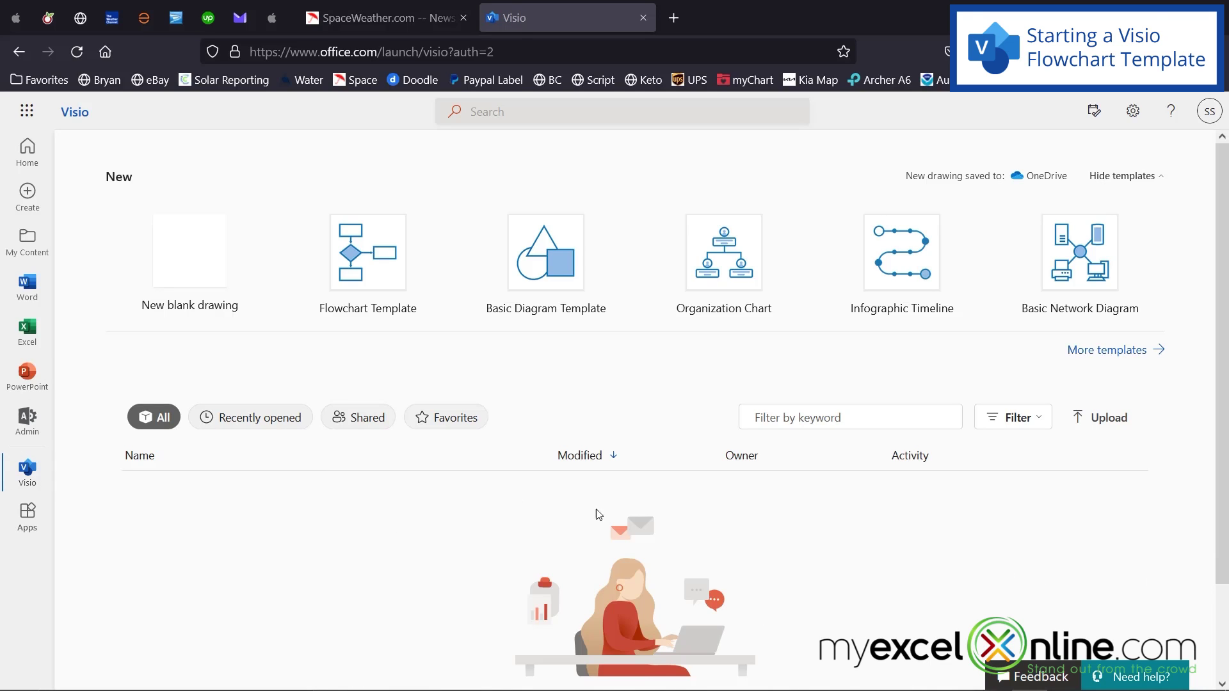
{"action": "left_click", "coordinate": [376, 262]}
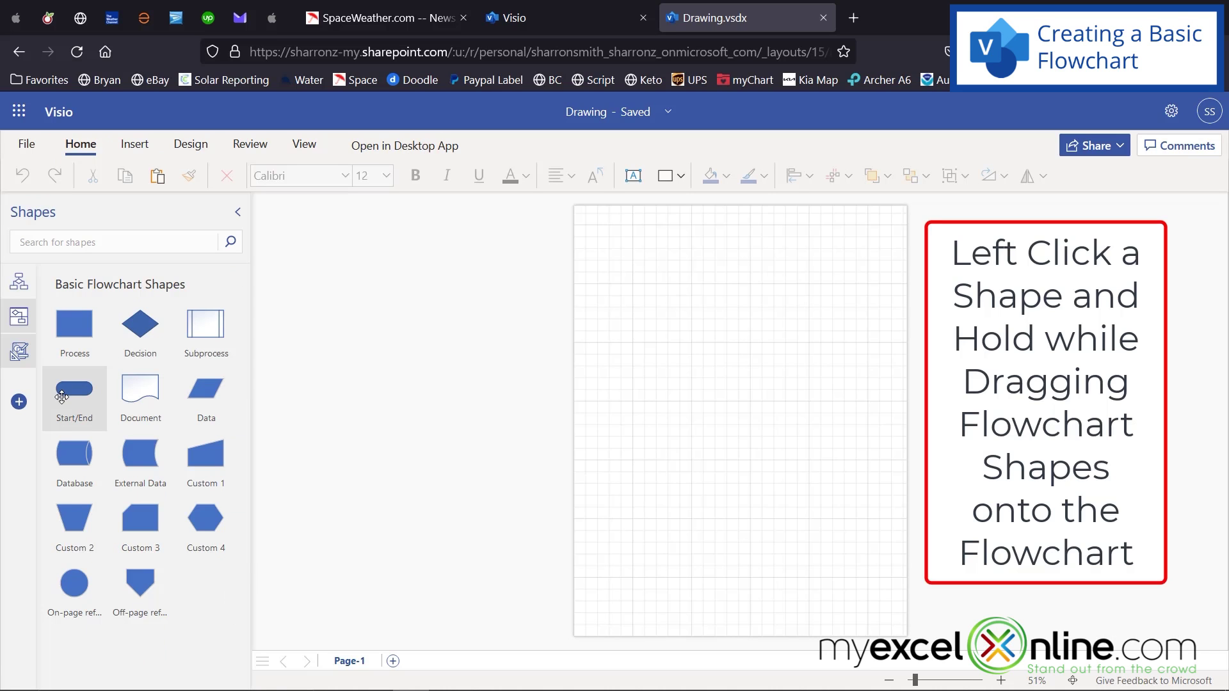
{"action": "left_click_drag", "start_coordinate": [61, 397], "coordinate": [732, 242]}
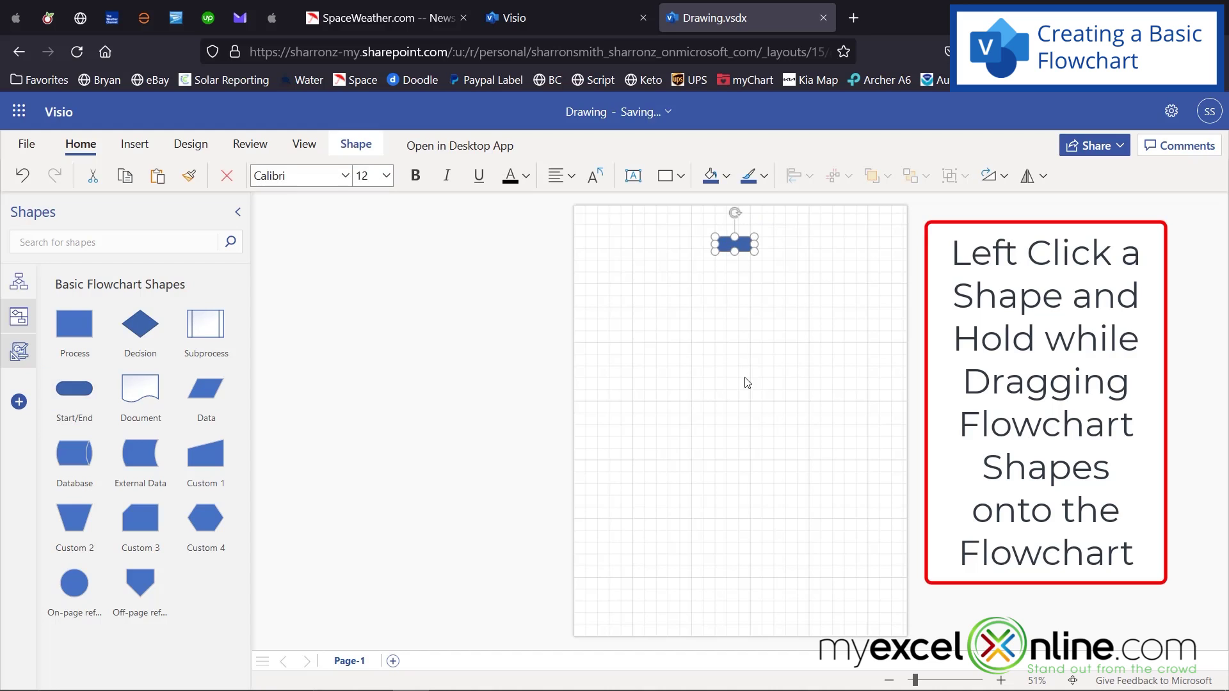
Label the terminator 'Start' and zoom in on the page.
{"action": "double_click", "coordinate": [732, 243]}
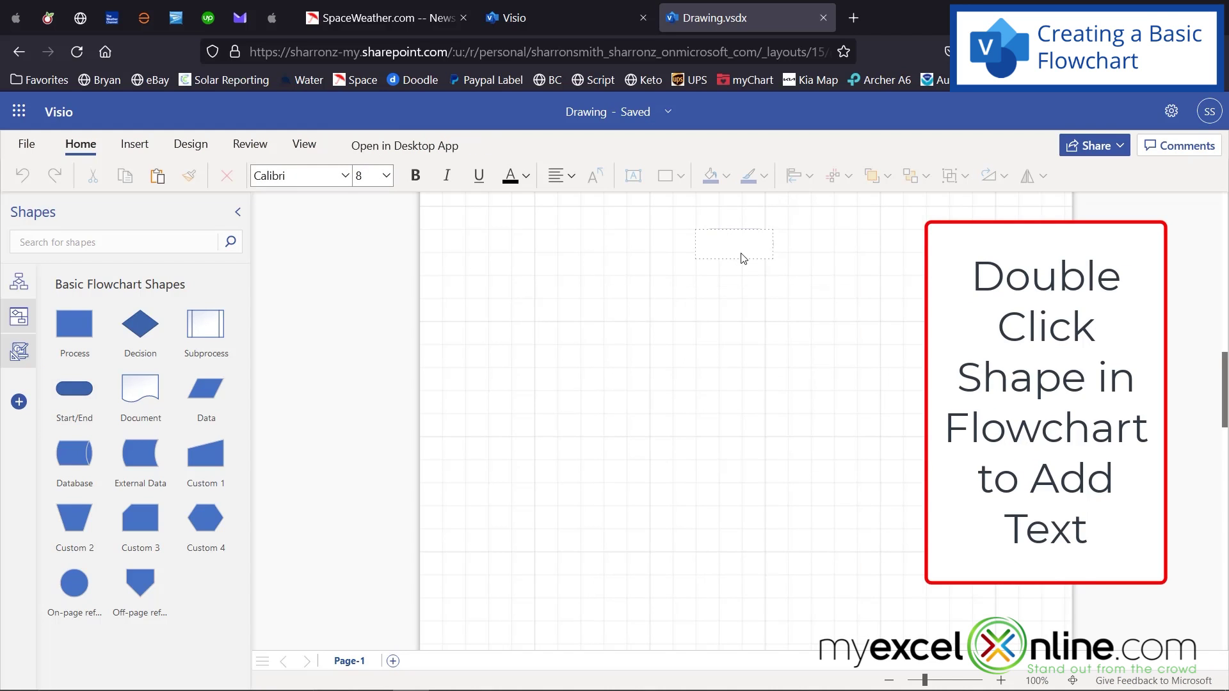
{"action": "type", "text": "Start"}
{"action": "left_click", "coordinate": [780, 351]}
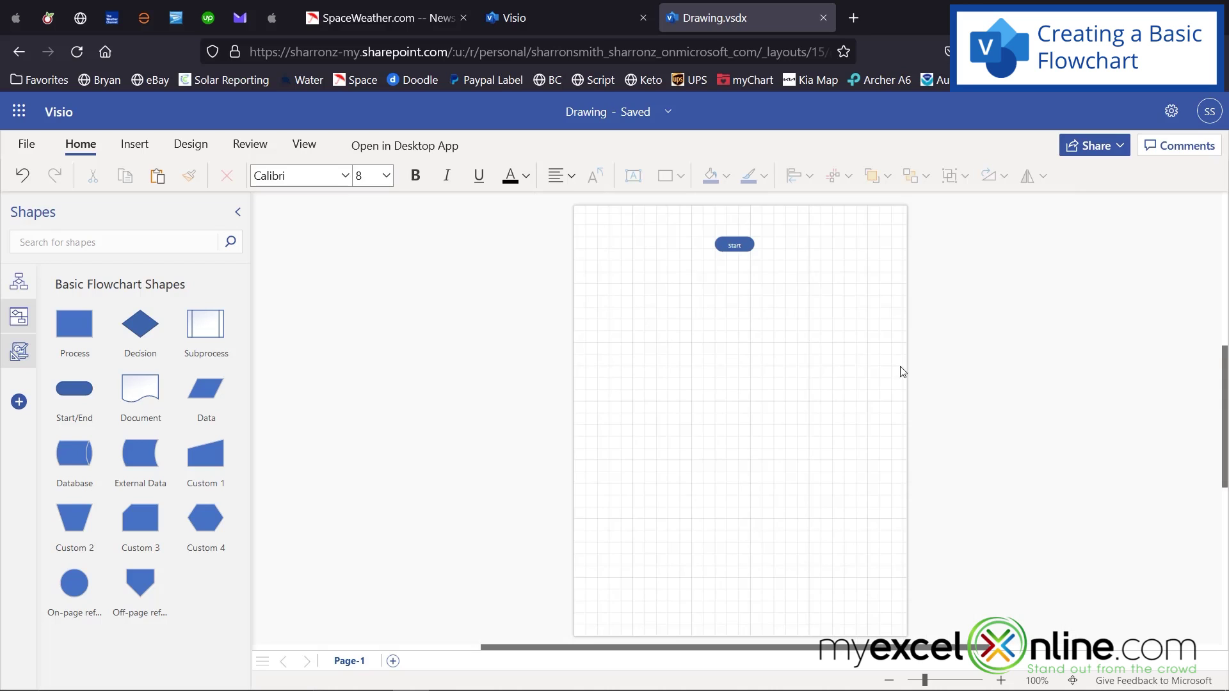
{"action": "left_click", "coordinate": [742, 249]}
{"action": "left_click", "coordinate": [743, 271]}
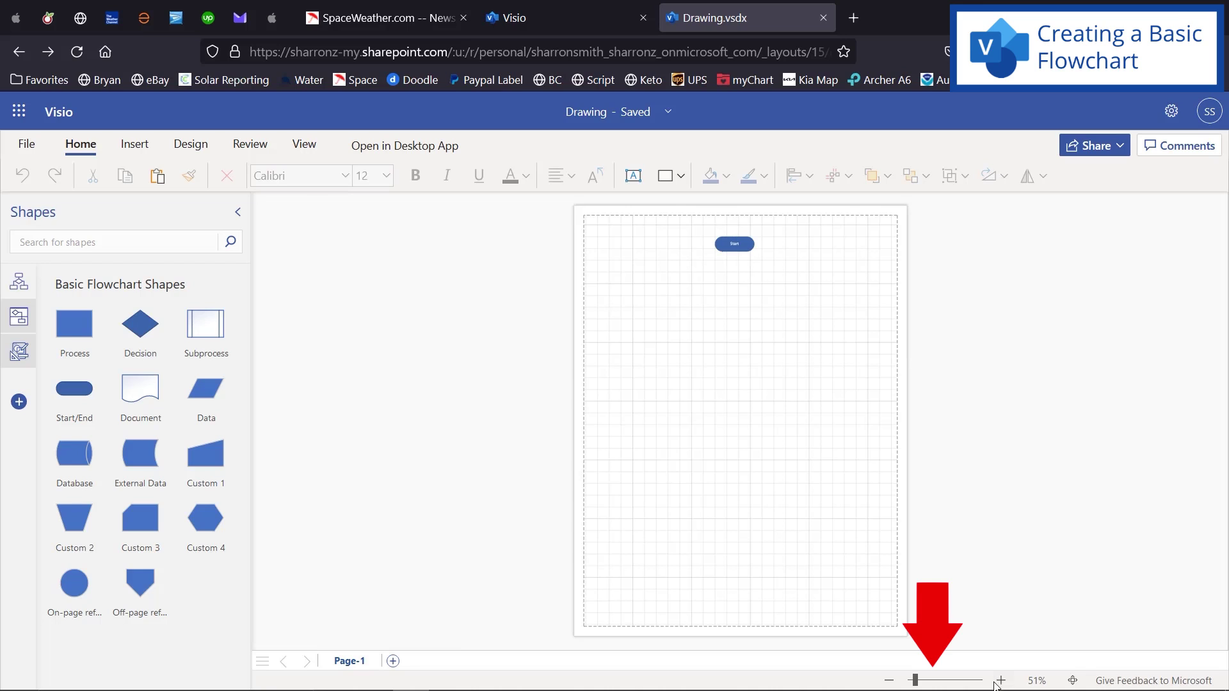
{"action": "left_click_drag", "start_coordinate": [915, 680], "coordinate": [945, 680]}
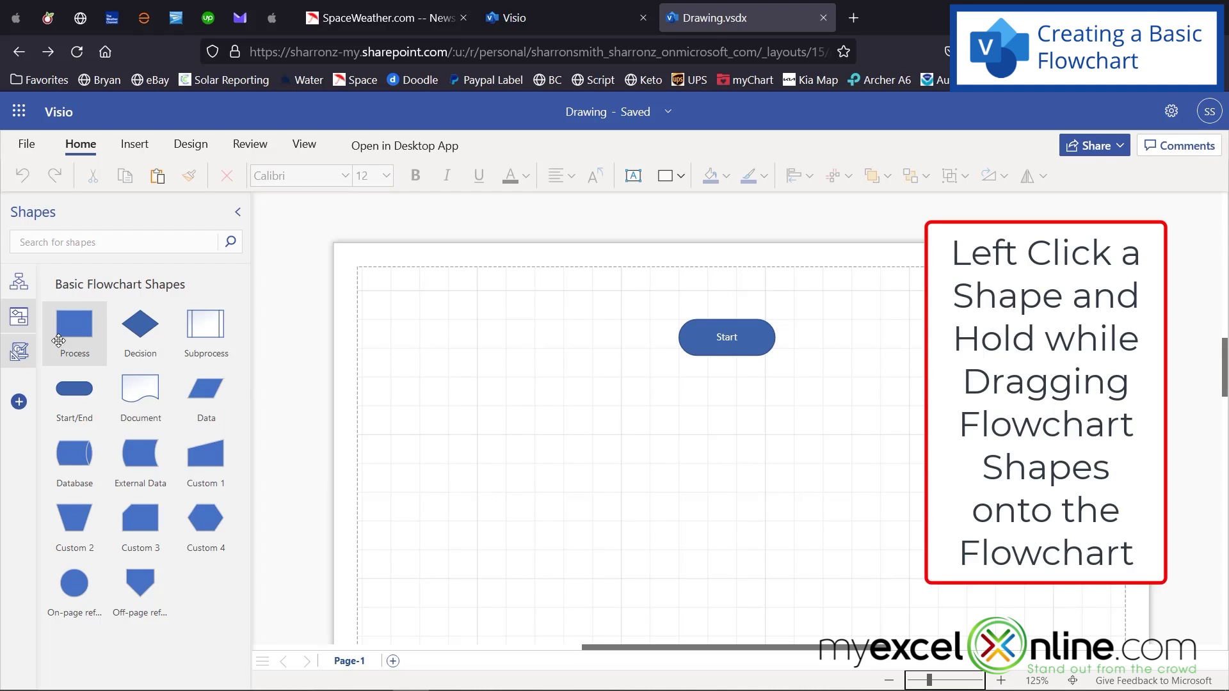
Stack three Process boxes under Start labelled 'Research', 'Write Book' and 'Send to Editor'.
{"action": "left_click_drag", "start_coordinate": [69, 330], "coordinate": [731, 414]}
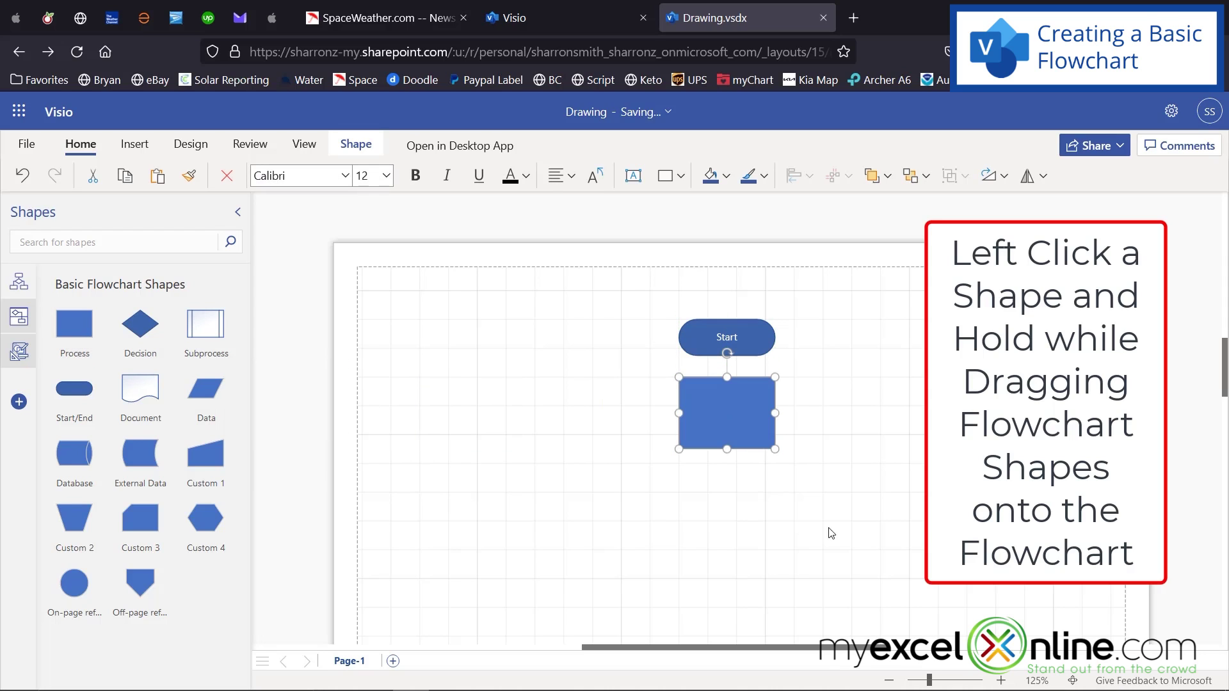
{"action": "double_click", "coordinate": [724, 416]}
{"action": "type", "text": "Research"}
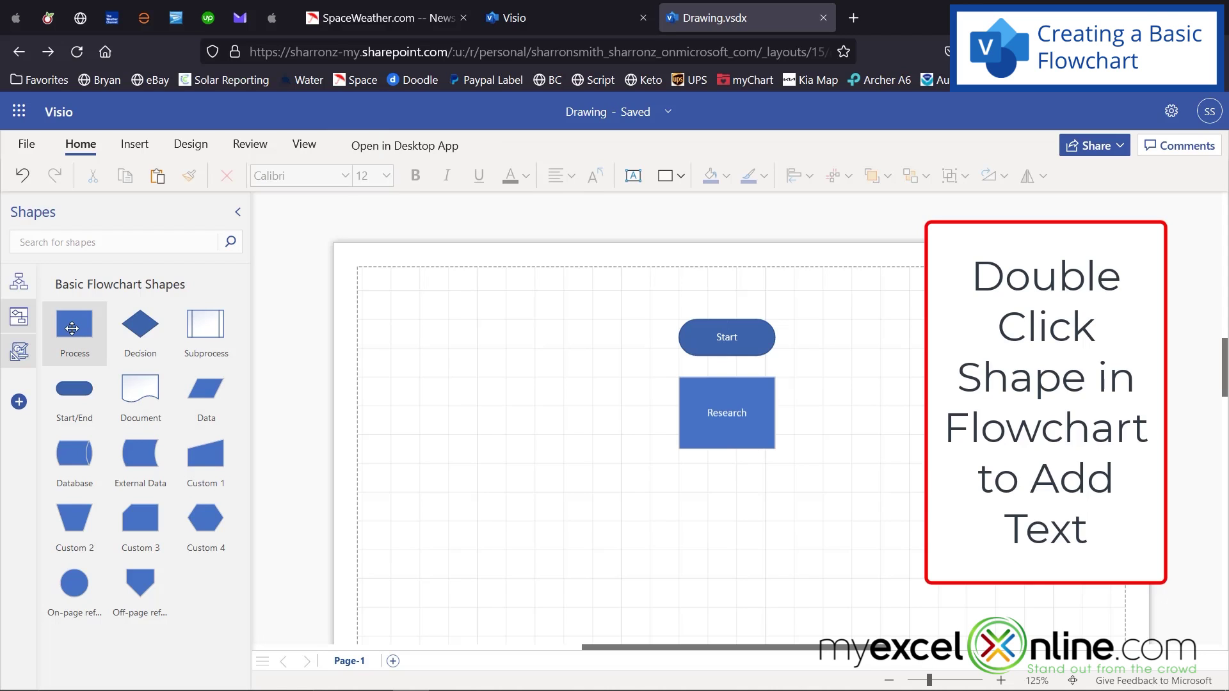
{"action": "left_click_drag", "start_coordinate": [74, 327], "coordinate": [723, 518]}
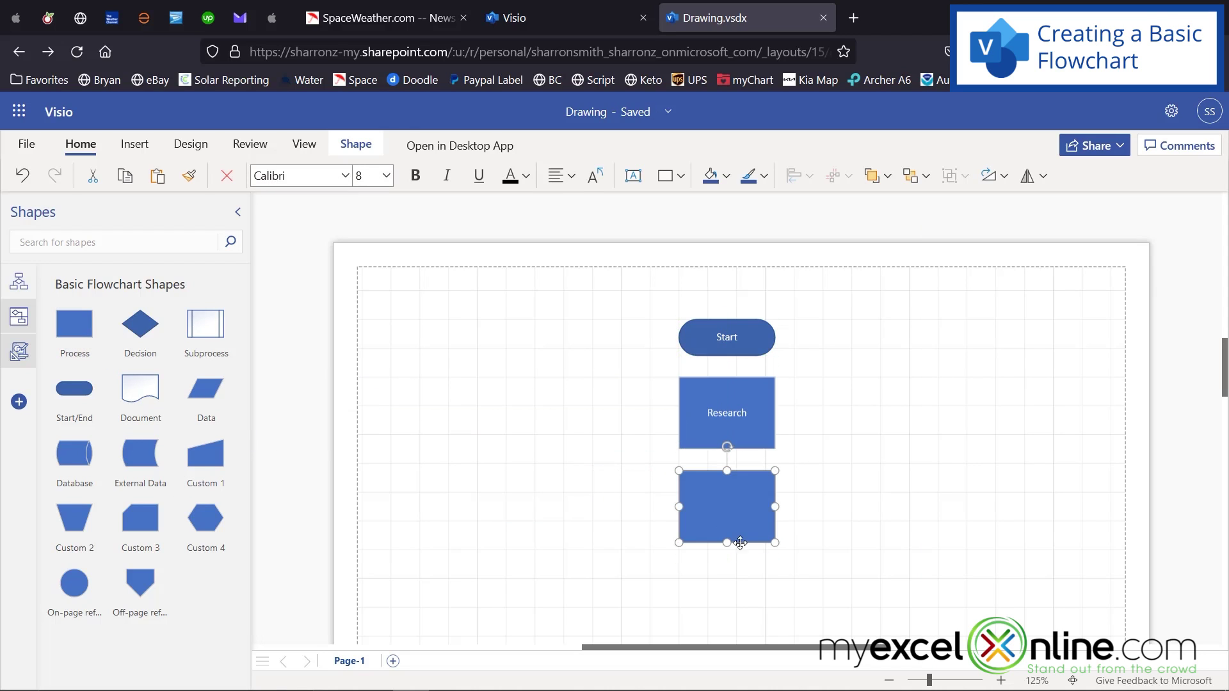
{"action": "double_click", "coordinate": [716, 503]}
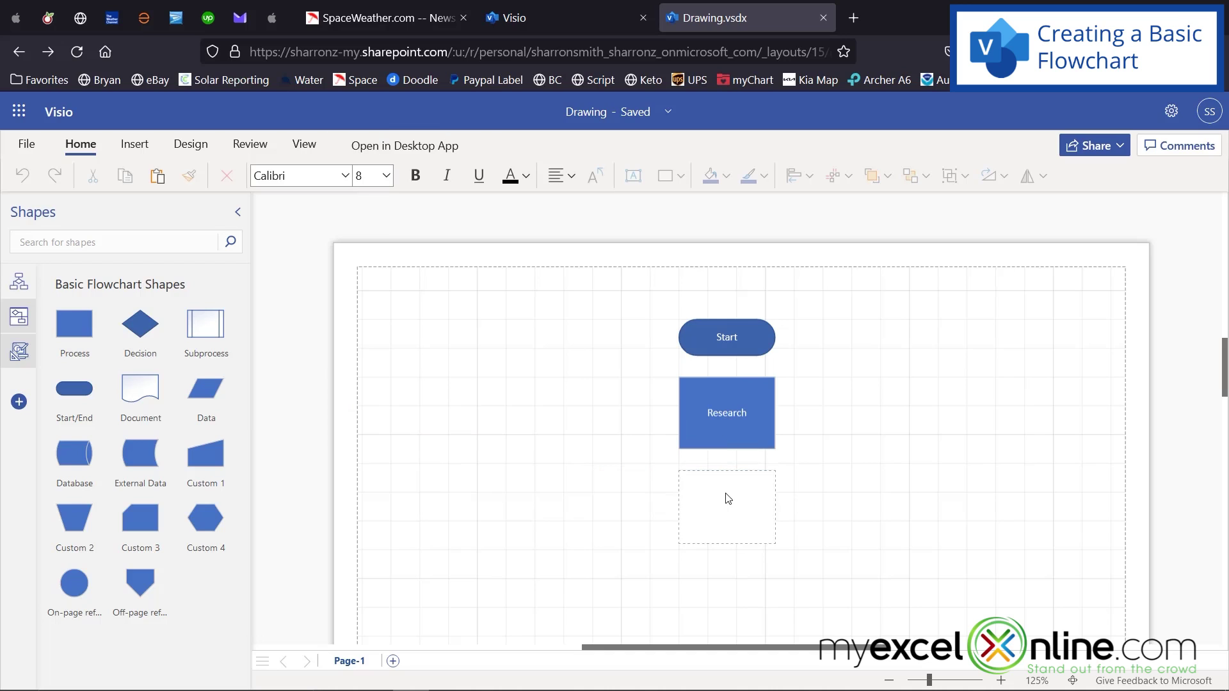
{"action": "type", "text": "Write Book"}
{"action": "left_click_drag", "start_coordinate": [75, 325], "coordinate": [727, 602]}
{"action": "double_click", "coordinate": [730, 600]}
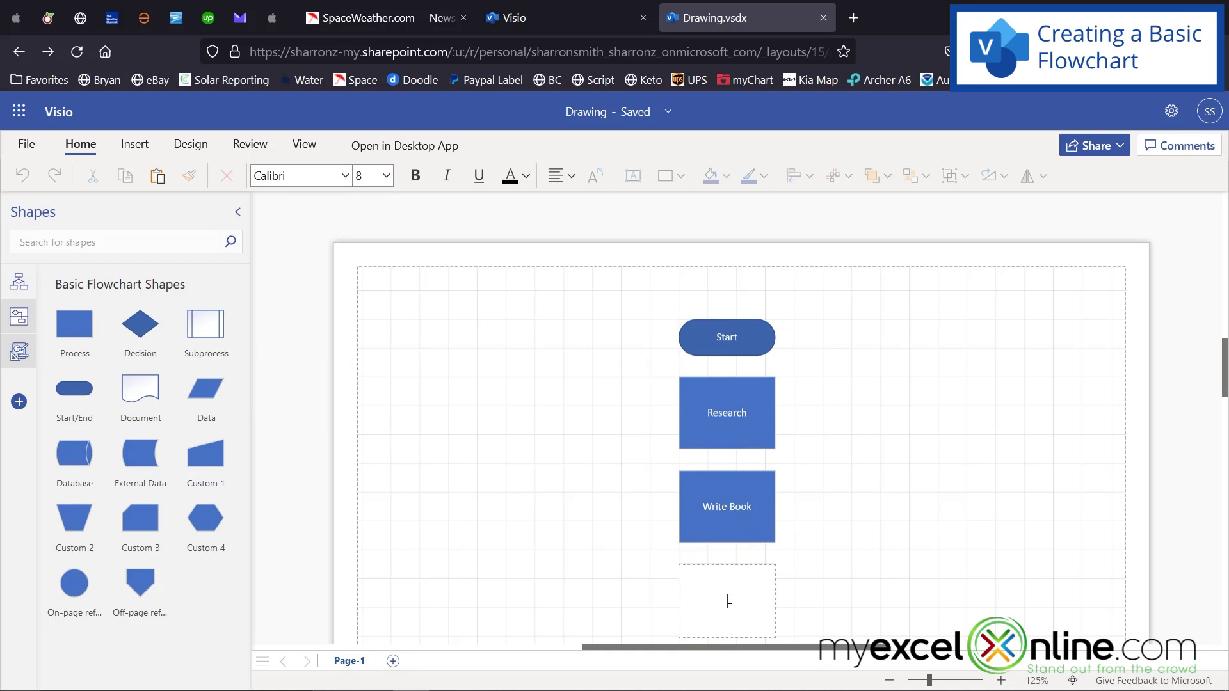
{"action": "type", "text": "Send to Editor"}
{"action": "left_click", "coordinate": [593, 557]}
{"action": "scroll", "coordinate": [594, 557], "scroll_direction": "down", "scroll_amount": 2}
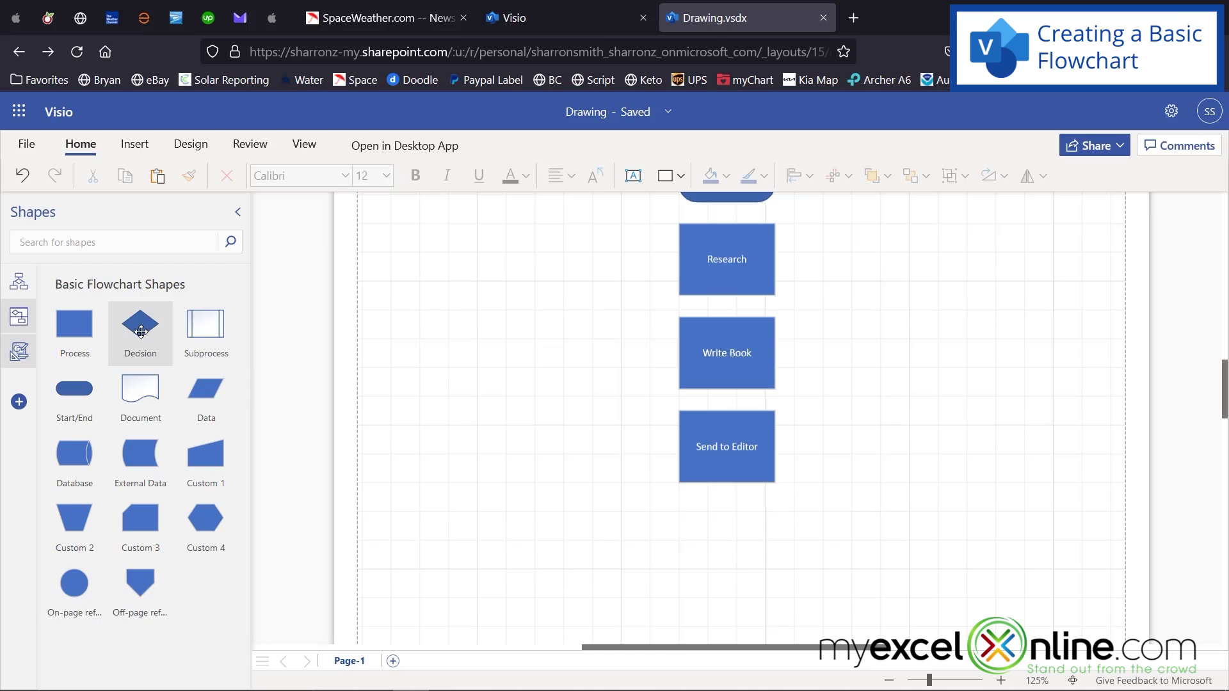
Add a Decision shape below Send to Editor labelled 'Neeed Edits'.
{"action": "left_click_drag", "start_coordinate": [140, 323], "coordinate": [734, 580]}
{"action": "double_click", "coordinate": [740, 577]}
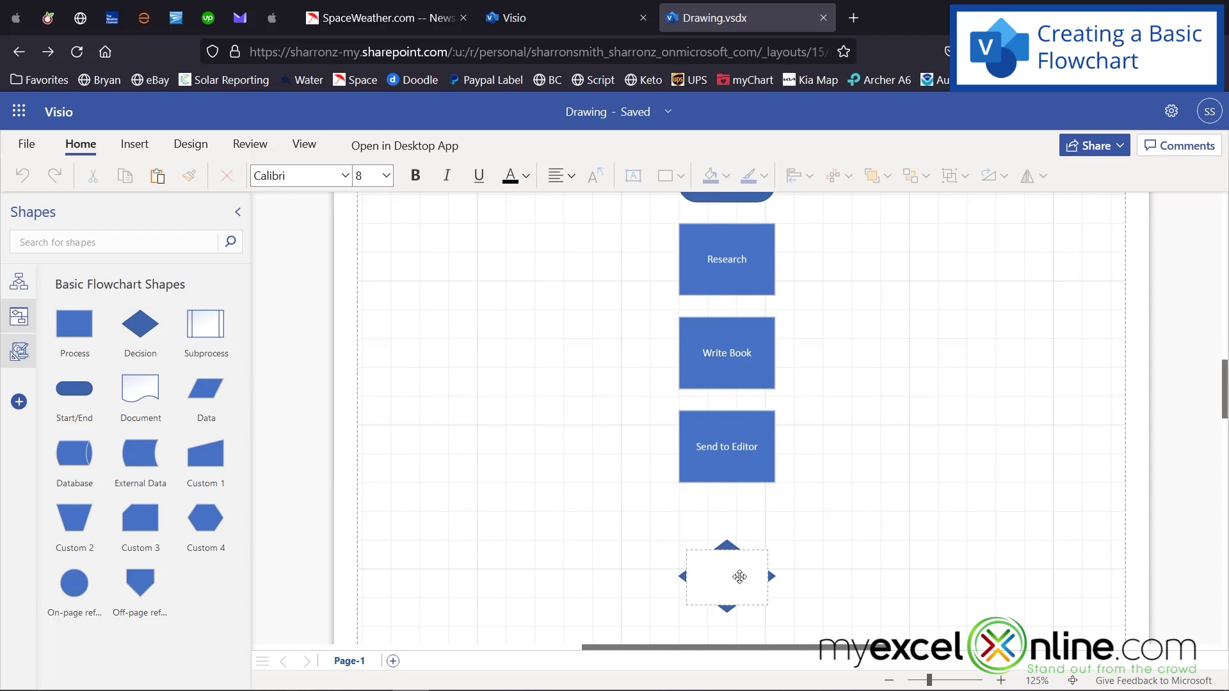
{"action": "type", "text": "Neeed Edits"}
{"action": "left_click", "coordinate": [615, 516]}
{"action": "scroll", "coordinate": [878, 548], "scroll_direction": "down", "scroll_amount": 4}
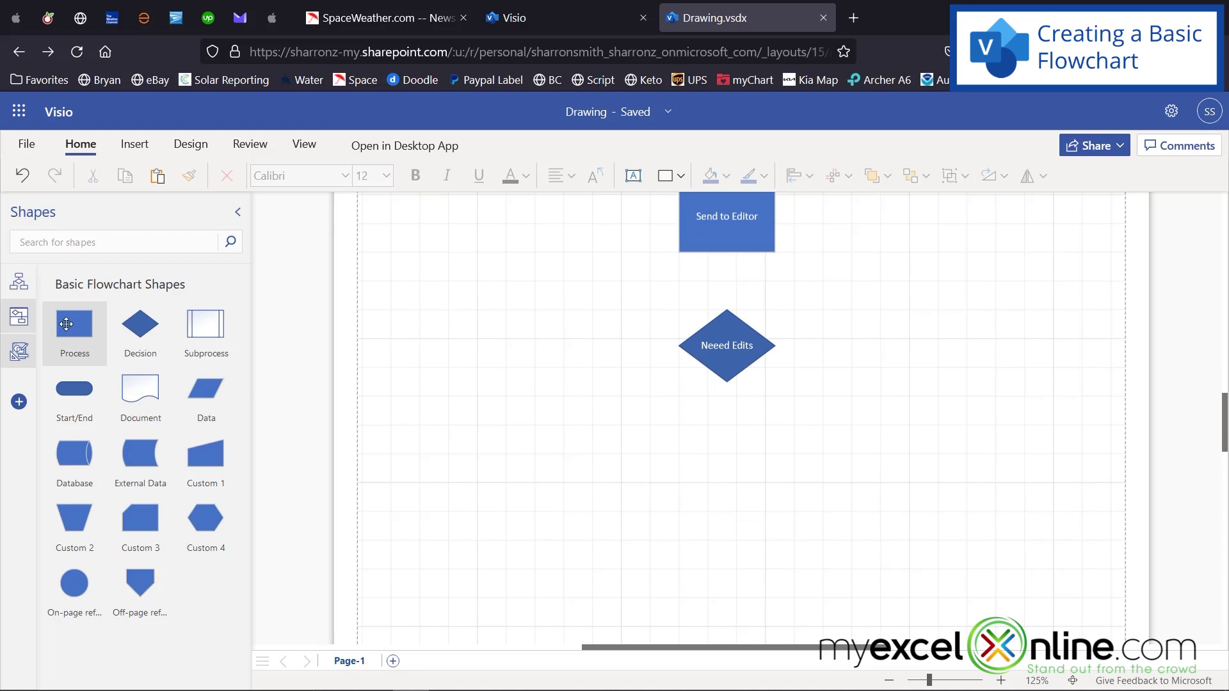
Add a 'Publish' process box and an 'End' terminator beneath the decision.
{"action": "left_click_drag", "start_coordinate": [74, 327], "coordinate": [704, 482]}
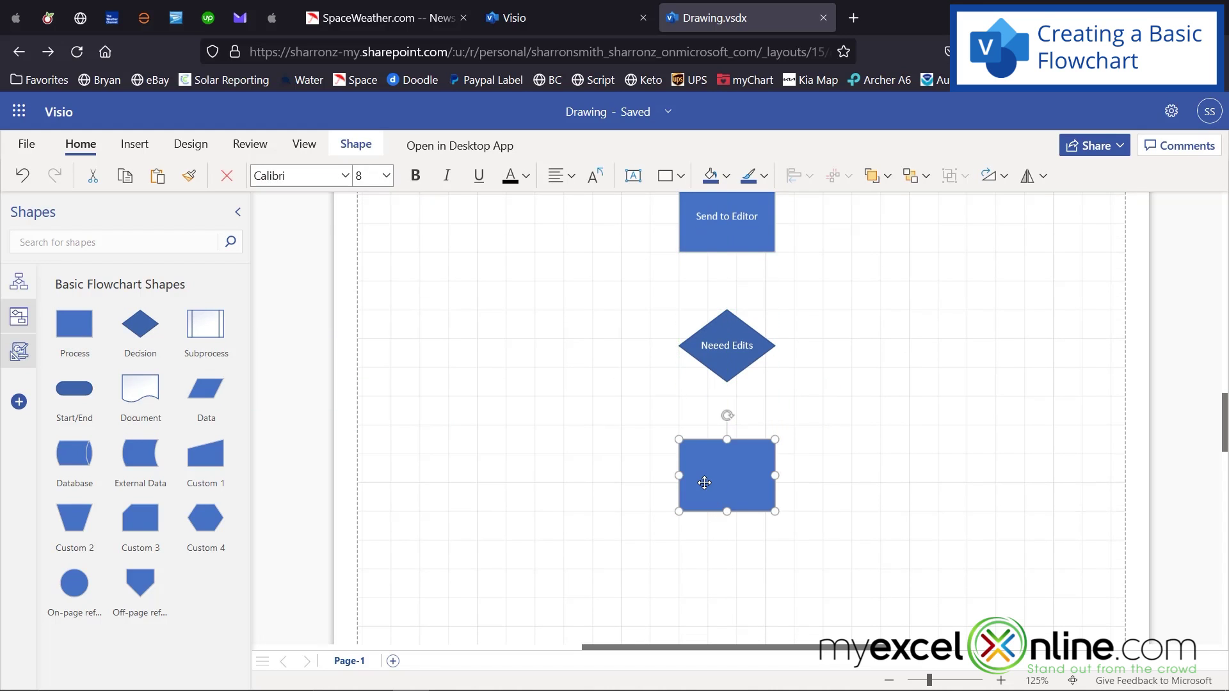
{"action": "double_click", "coordinate": [704, 482]}
{"action": "type", "text": "Publish"}
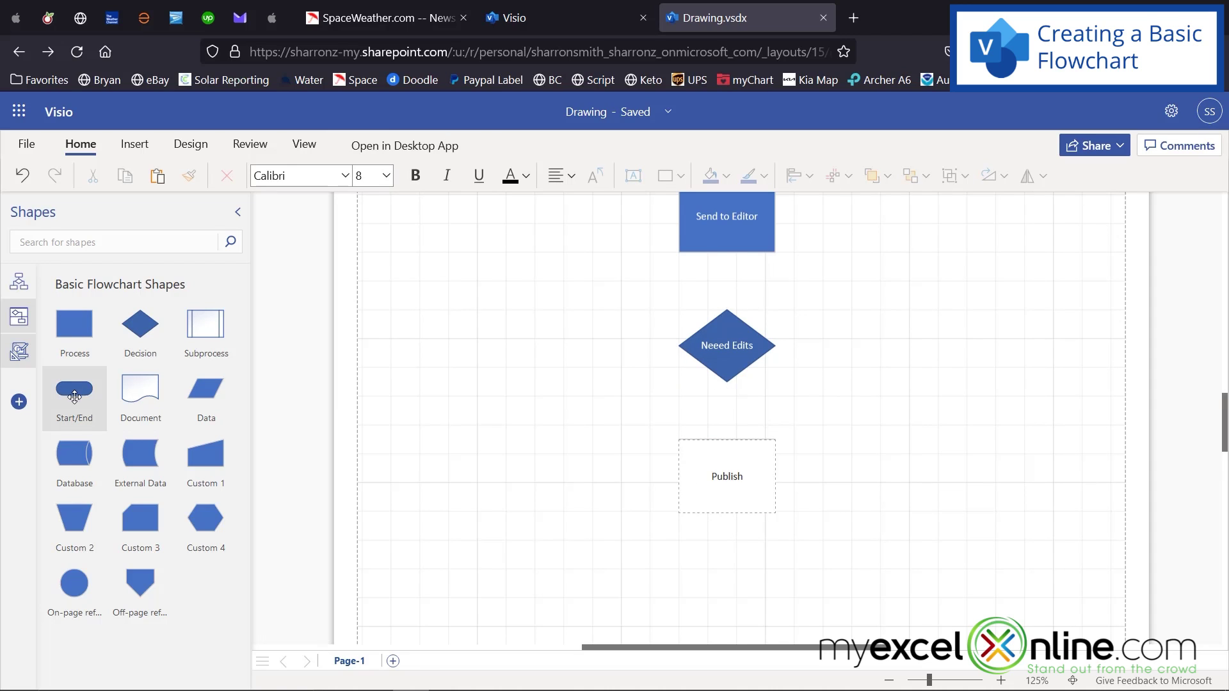
{"action": "left_click_drag", "start_coordinate": [75, 388], "coordinate": [718, 580]}
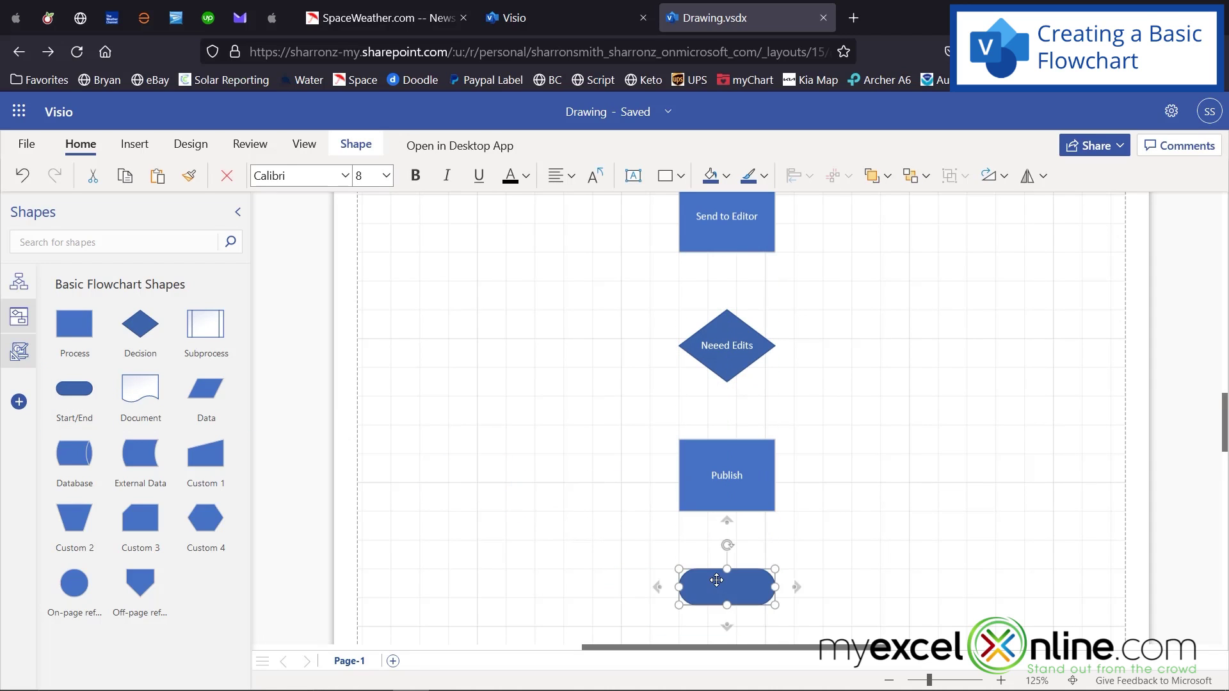
{"action": "double_click", "coordinate": [717, 580]}
{"action": "type", "text": "End"}
{"action": "left_click", "coordinate": [601, 466]}
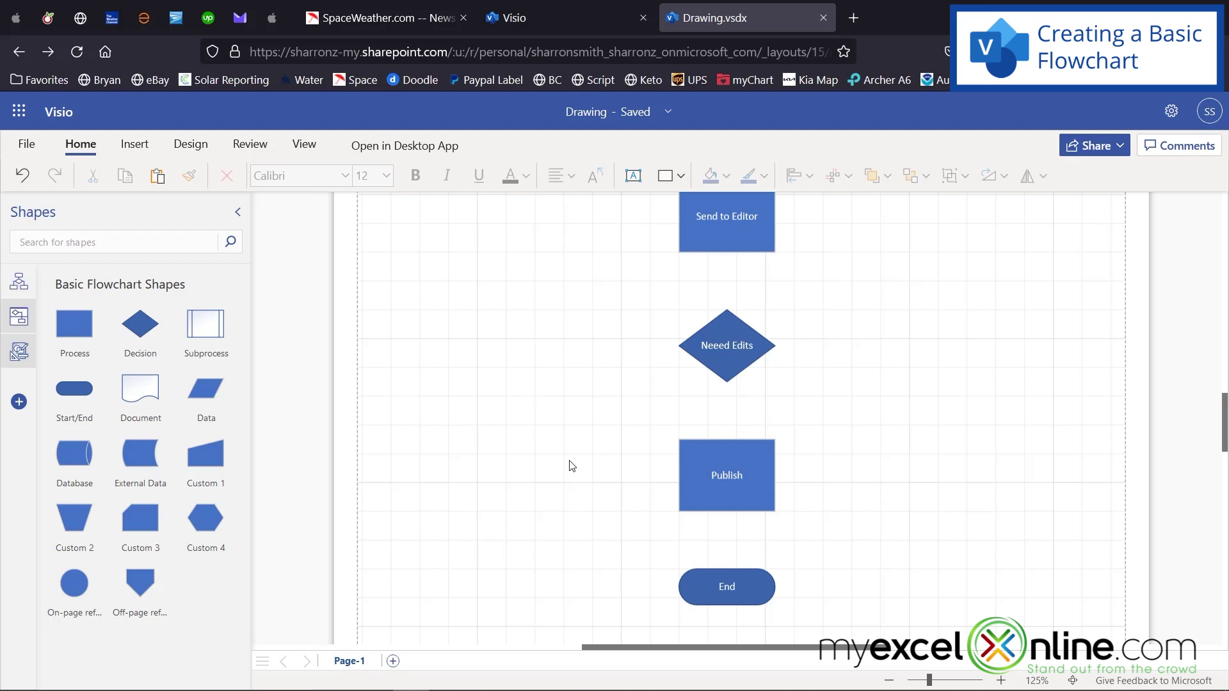
{"action": "scroll", "coordinate": [571, 466], "scroll_direction": "up", "scroll_amount": 6}
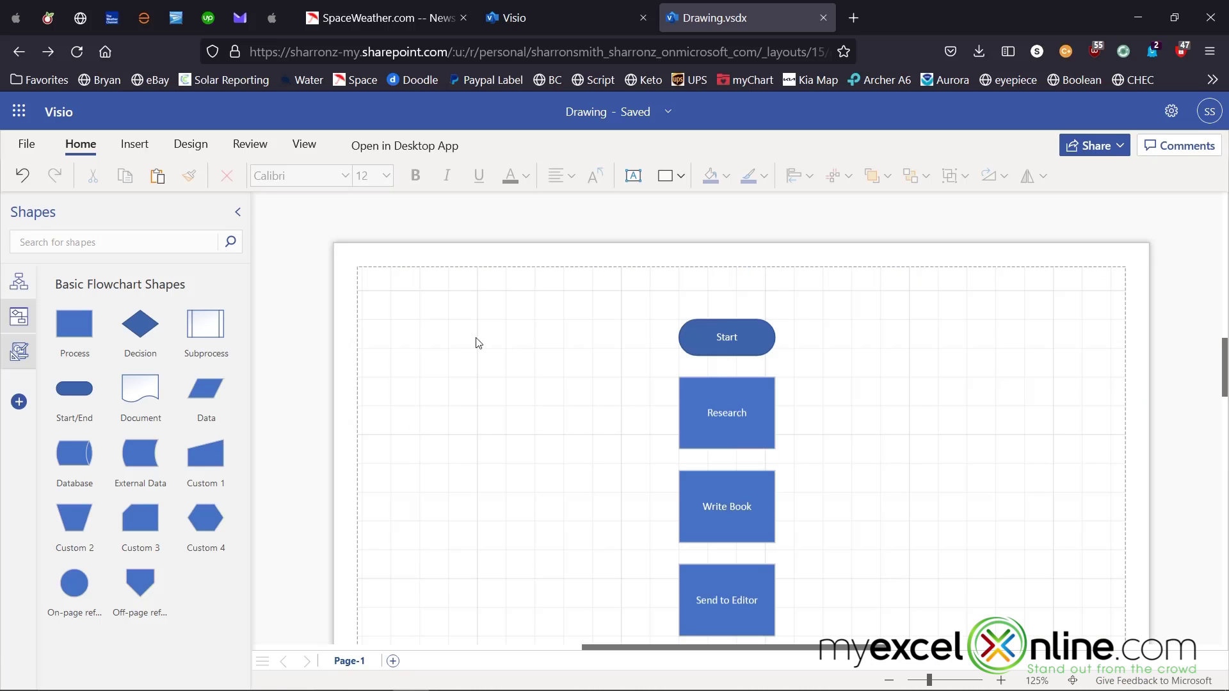
Draw arrows linking Start, Research, Write Book and Send to Editor down to the Neeed Edits decision.
{"action": "left_click", "coordinate": [721, 340]}
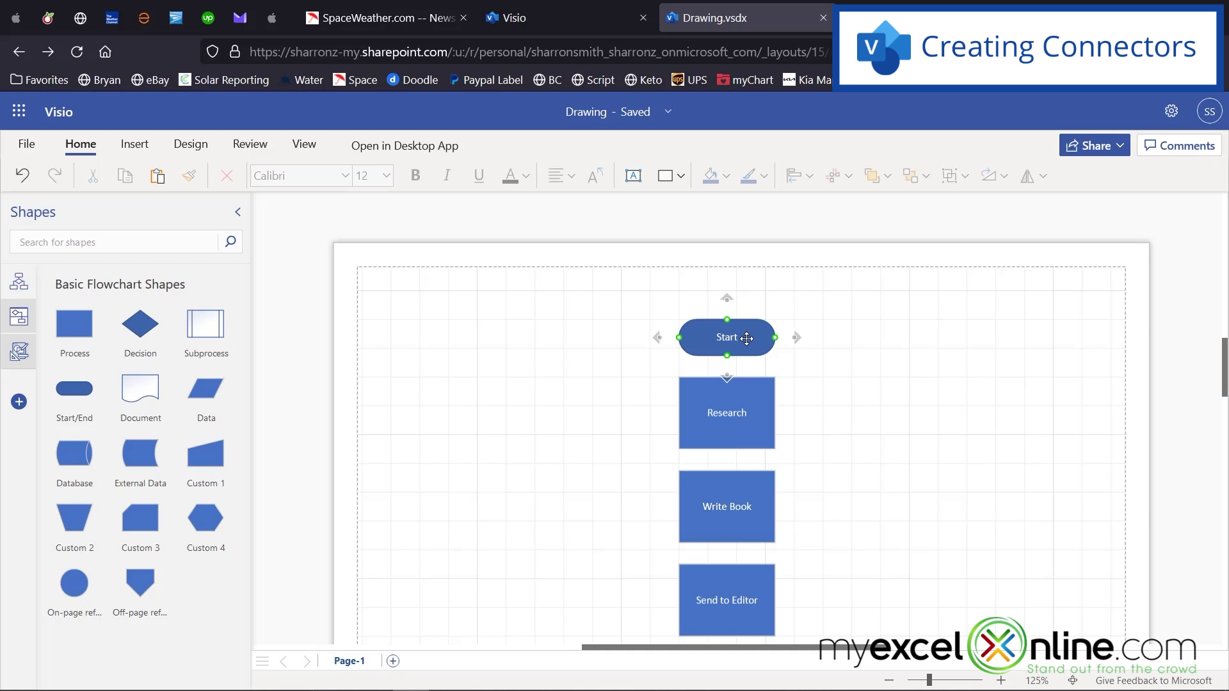
{"action": "left_click_drag", "start_coordinate": [725, 359], "coordinate": [728, 379]}
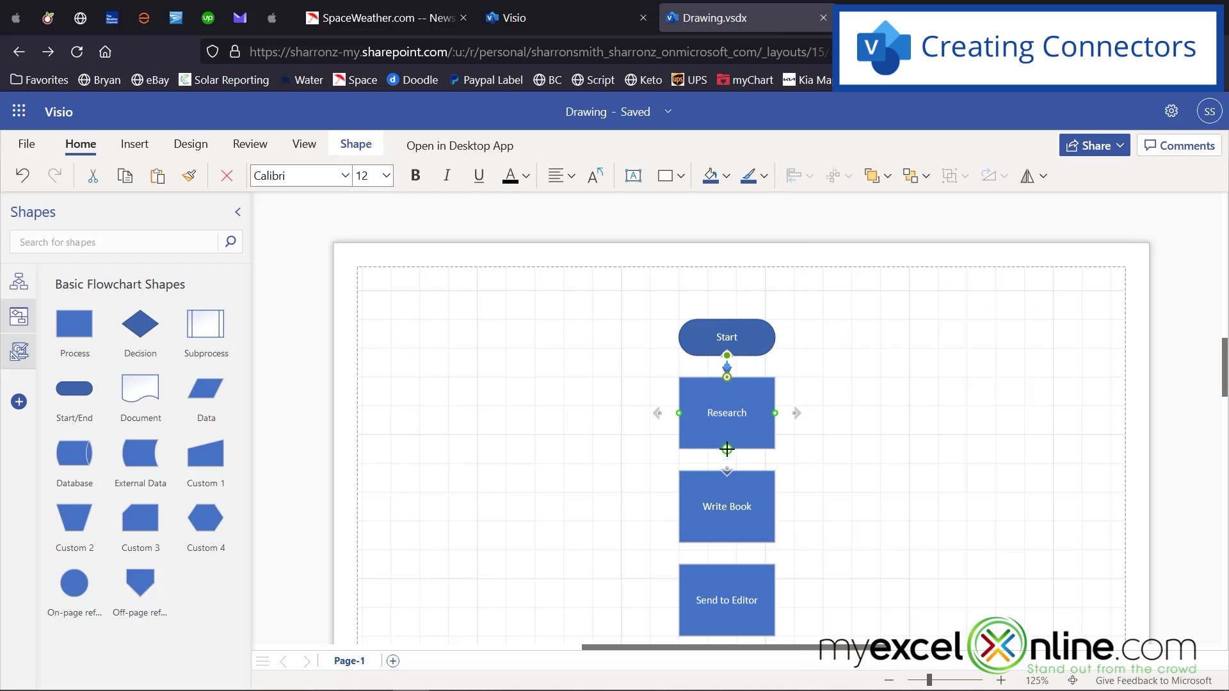
{"action": "left_click_drag", "start_coordinate": [727, 449], "coordinate": [728, 472]}
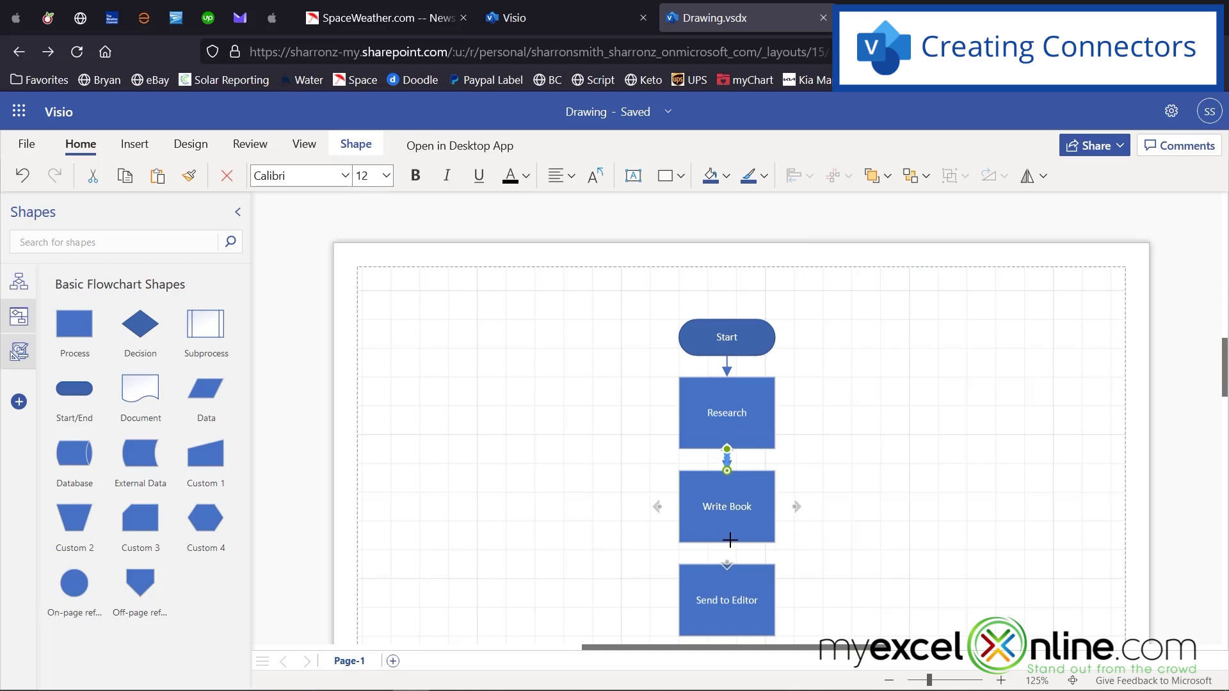
{"action": "left_click_drag", "start_coordinate": [725, 540], "coordinate": [728, 566]}
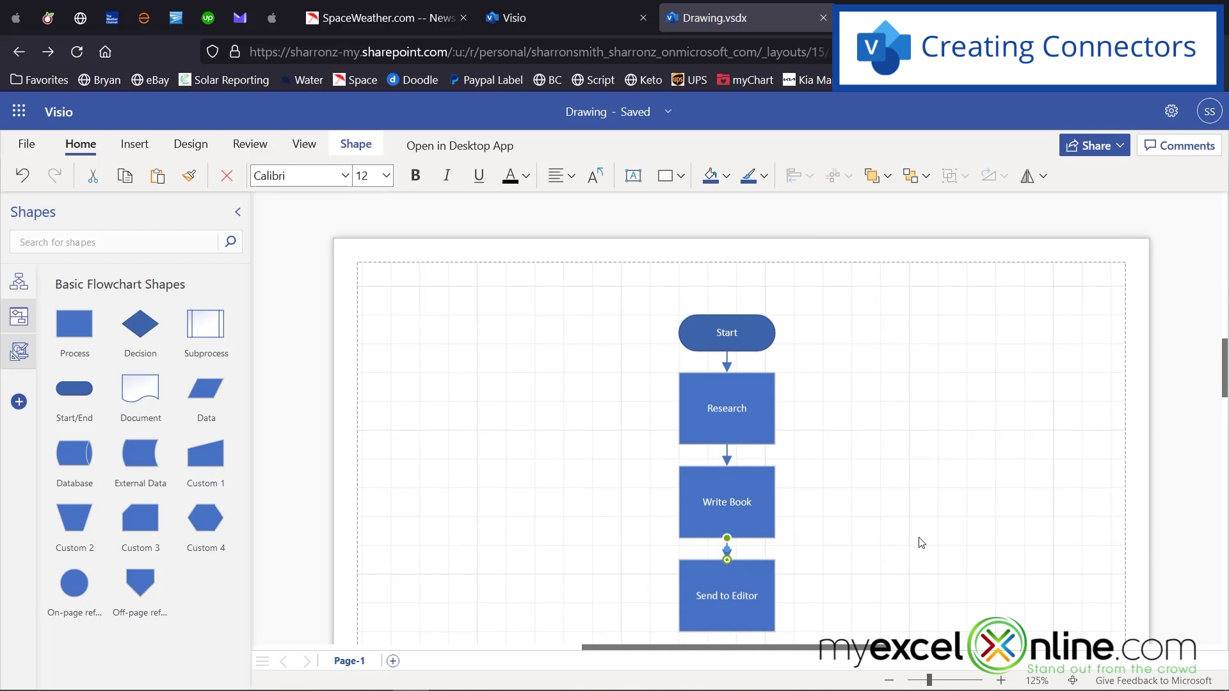
{"action": "scroll", "coordinate": [919, 541], "scroll_direction": "down", "scroll_amount": 3}
{"action": "mouse_move", "coordinate": [730, 405]}
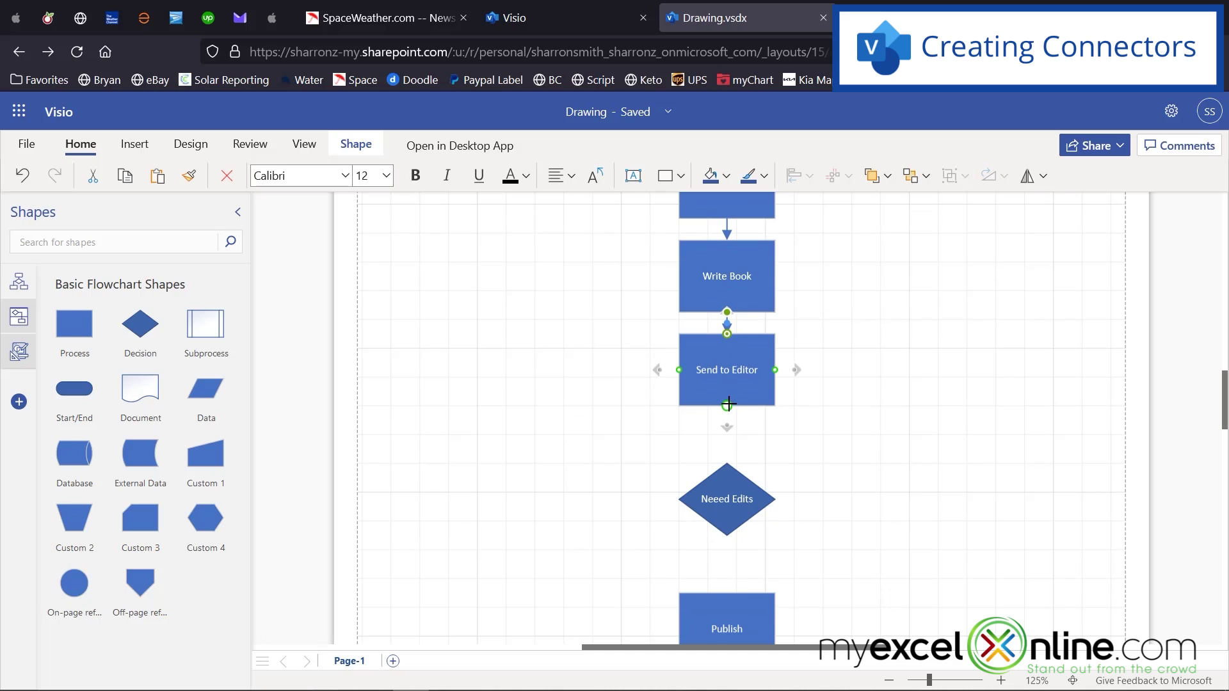
{"action": "left_click_drag", "start_coordinate": [729, 404], "coordinate": [727, 464]}
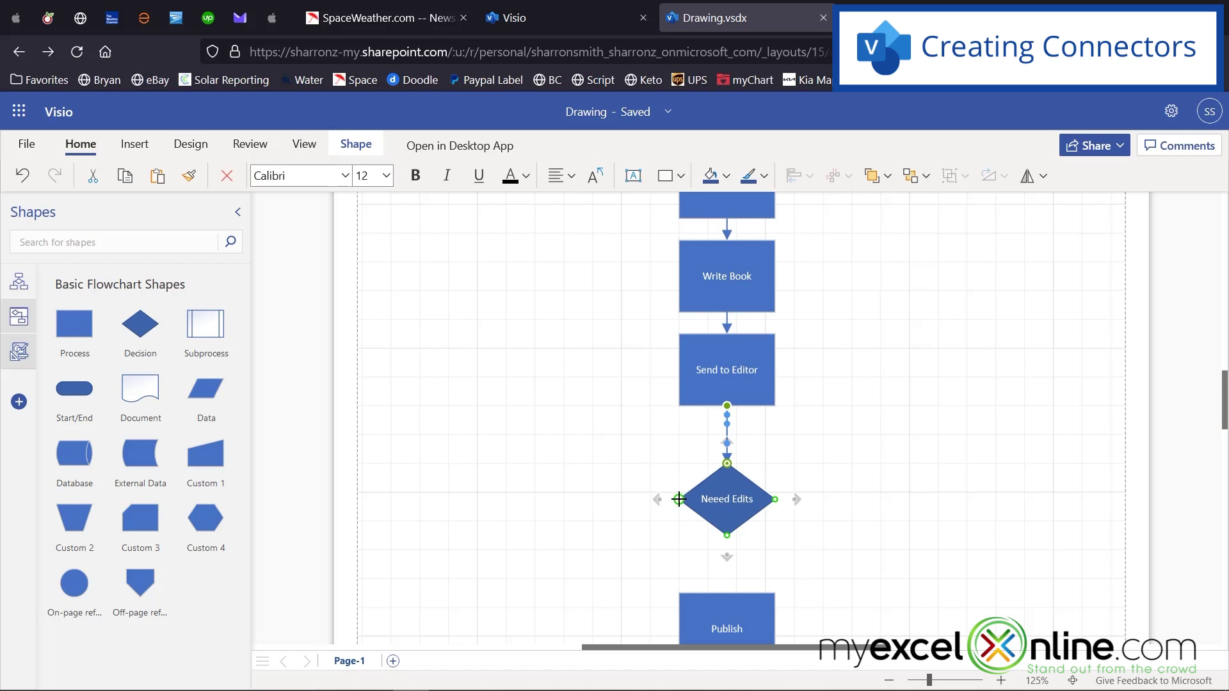
Connect the decision back to Write Book and down to Publish, then Publish to End.
{"action": "left_click_drag", "start_coordinate": [679, 499], "coordinate": [680, 275]}
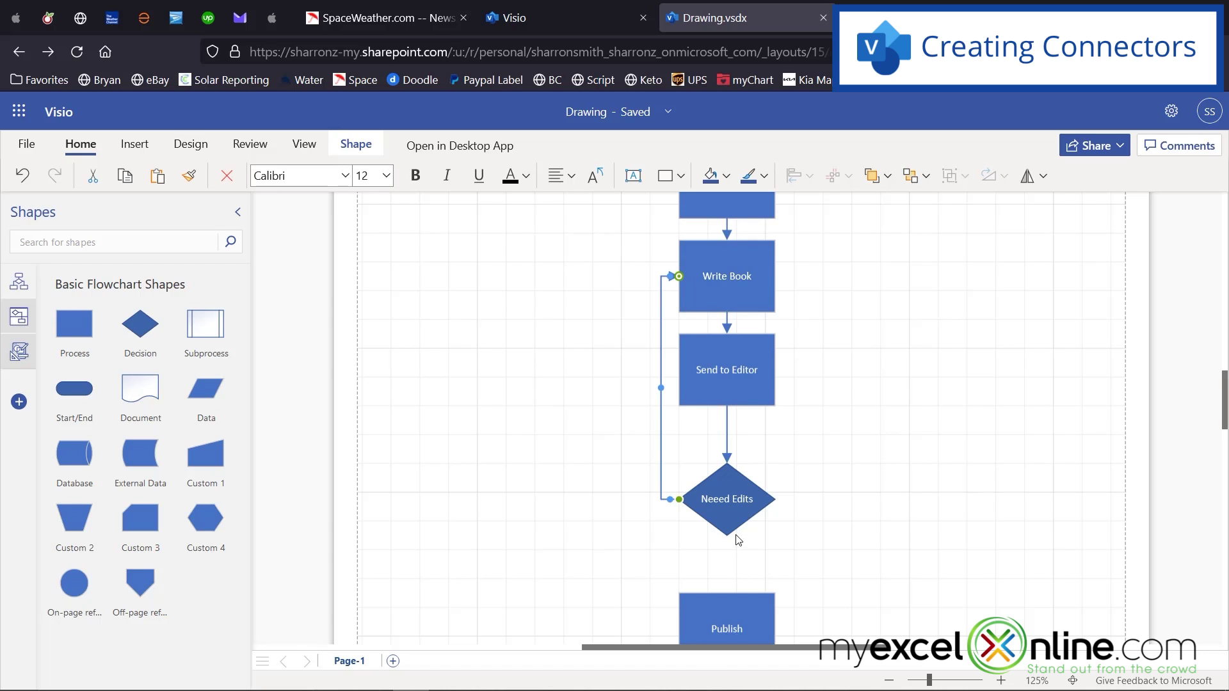
{"action": "left_click_drag", "start_coordinate": [726, 542], "coordinate": [726, 593]}
{"action": "mouse_move", "coordinate": [740, 506]}
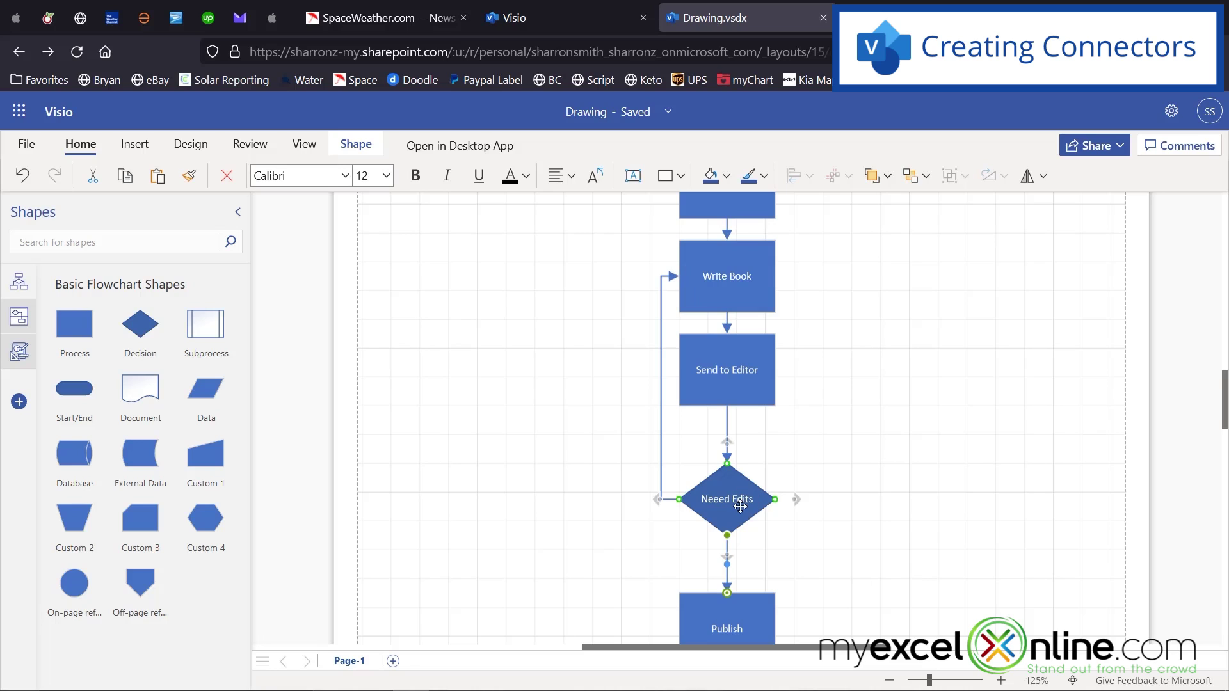
{"action": "mouse_move", "coordinate": [738, 272]}
{"action": "scroll", "coordinate": [728, 448], "scroll_direction": "down", "scroll_amount": 3}
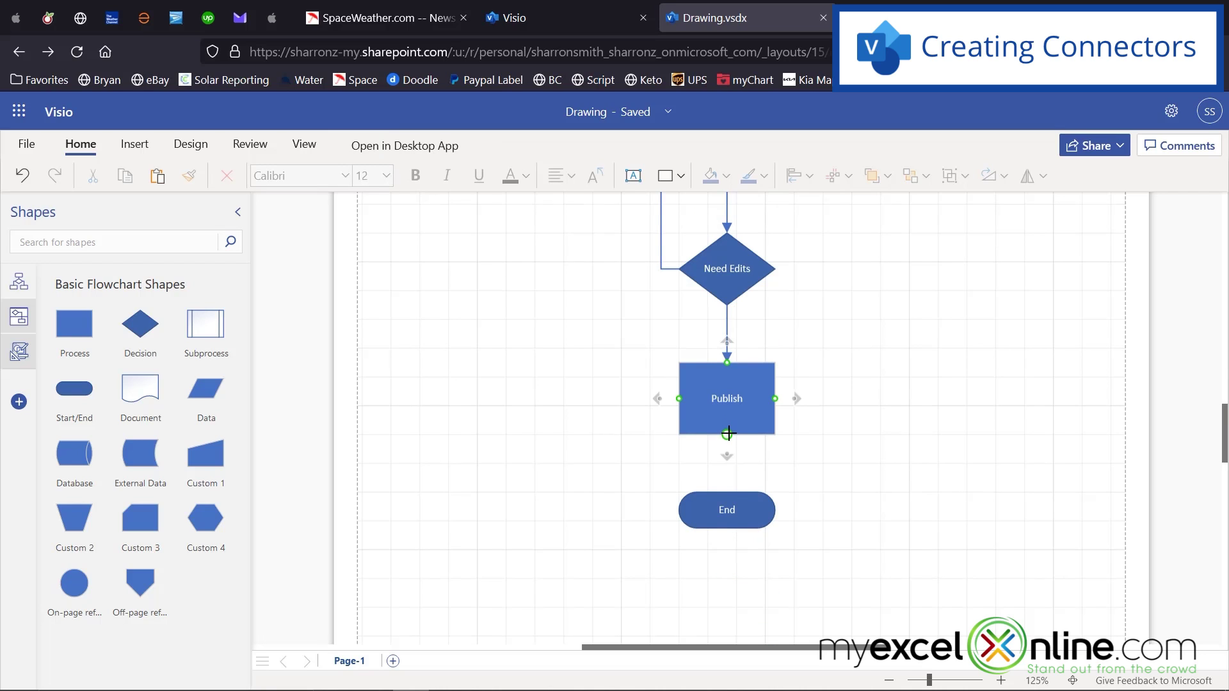
{"action": "left_click_drag", "start_coordinate": [728, 434], "coordinate": [727, 492]}
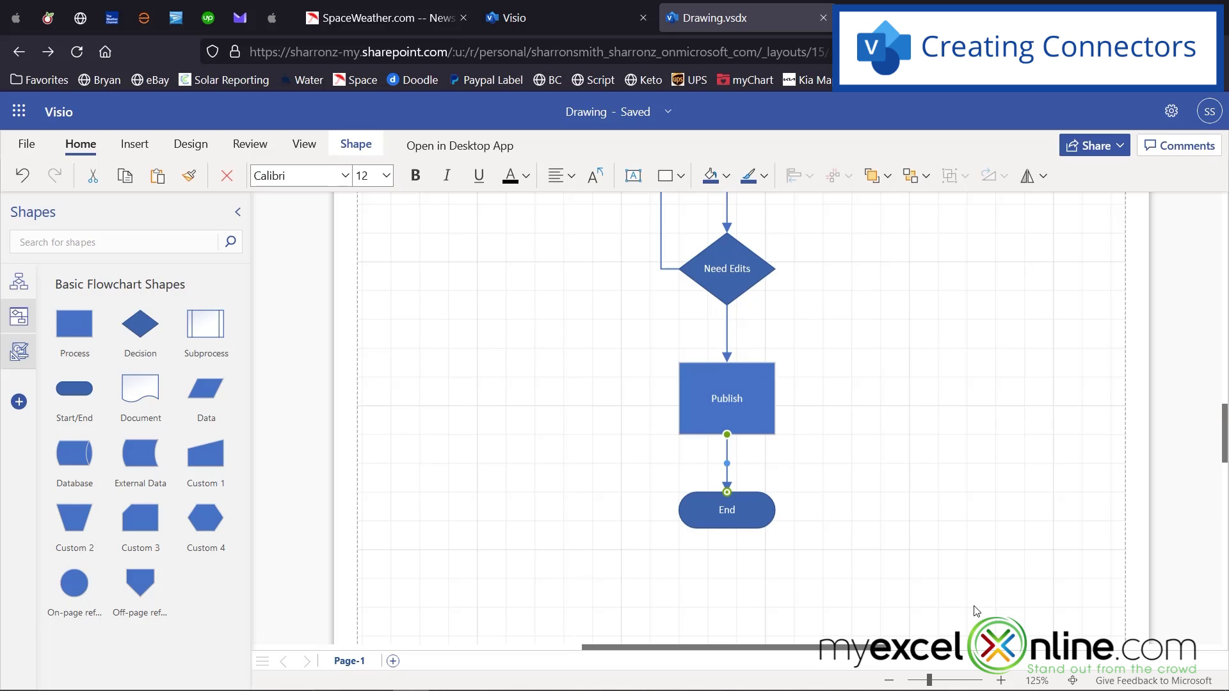
{"action": "scroll", "coordinate": [948, 537], "scroll_direction": "up", "scroll_amount": 3}
{"action": "left_click", "coordinate": [914, 455]}
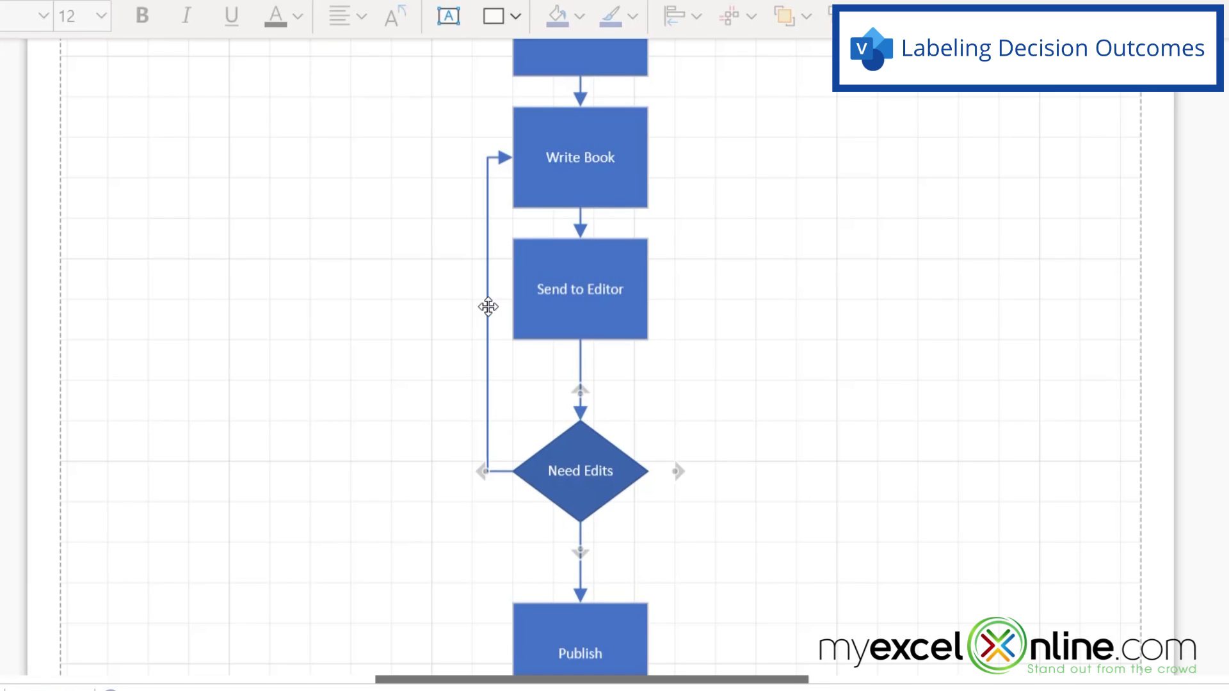
Label the loop-back connector 'Yes' and the connector to Publish 'No'.
{"action": "double_click", "coordinate": [487, 308]}
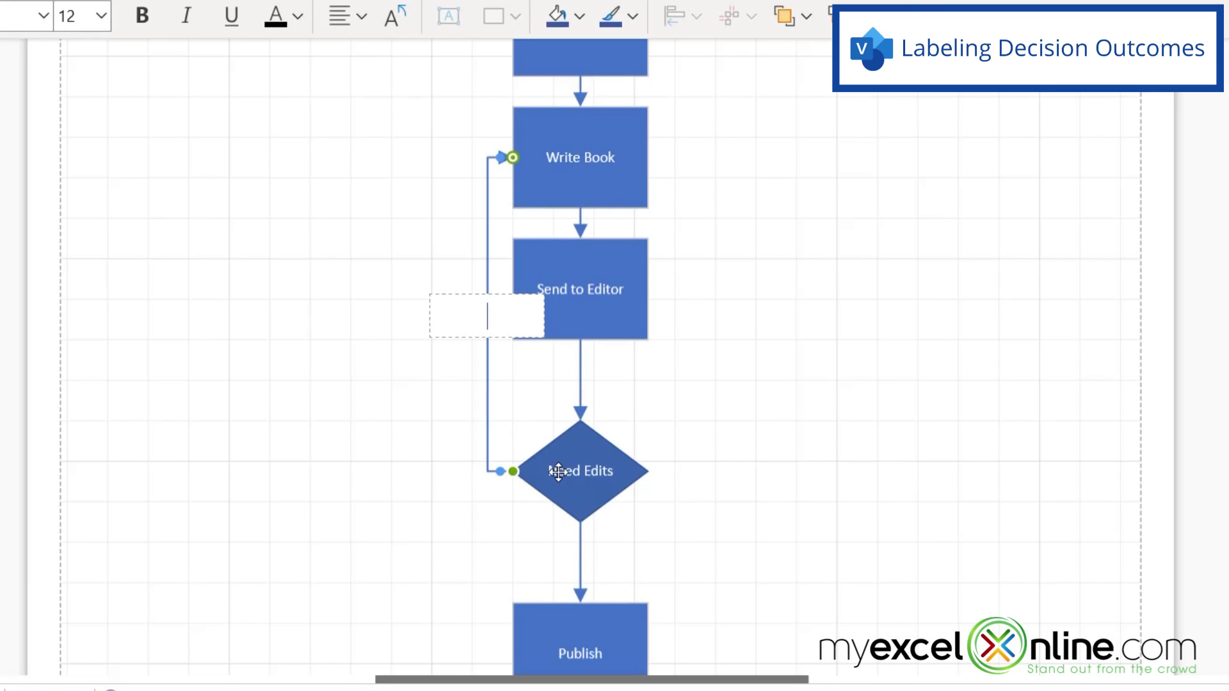
{"action": "type", "text": "Yes"}
{"action": "double_click", "coordinate": [580, 549]}
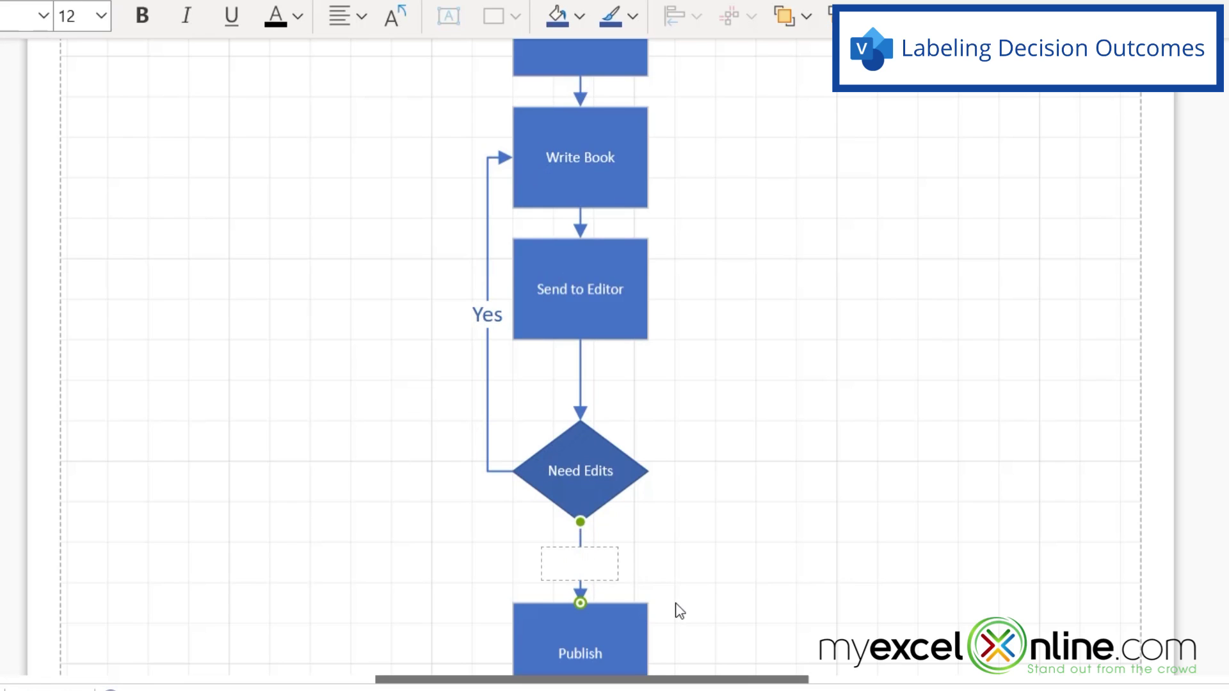
{"action": "type", "text": "No"}
{"action": "left_click", "coordinate": [823, 506]}
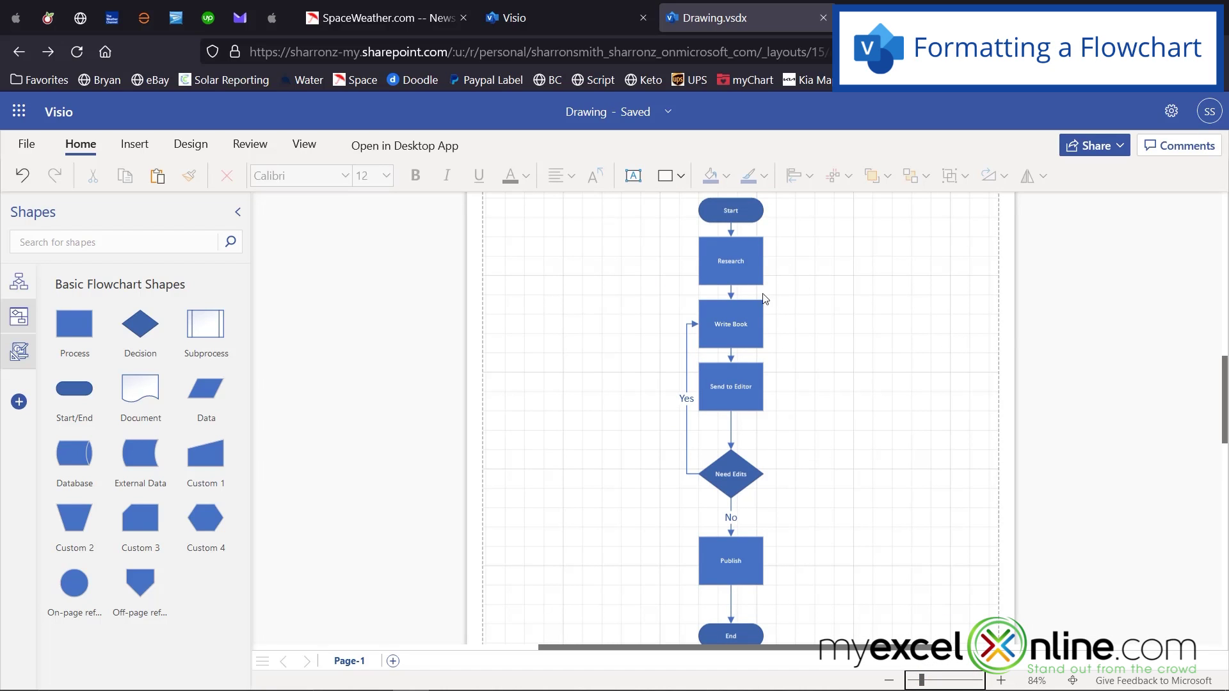
Shift the Research, Write Book and Send to Editor shapes to the right.
{"action": "left_click_drag", "start_coordinate": [729, 263], "coordinate": [904, 264]}
{"action": "left_click_drag", "start_coordinate": [739, 325], "coordinate": [828, 319]}
{"action": "left_click_drag", "start_coordinate": [743, 386], "coordinate": [765, 387]}
{"action": "left_click_drag", "start_coordinate": [865, 392], "coordinate": [904, 394]}
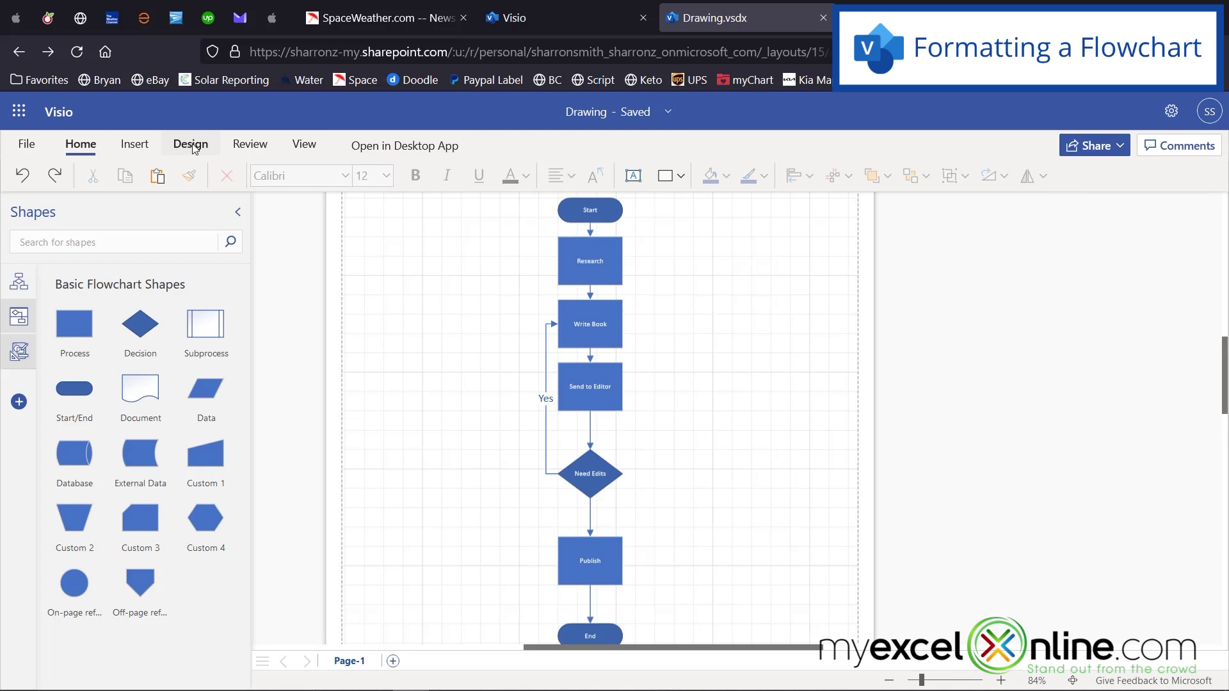
Apply the Top to bottom diagram layout from the Design tab.
{"action": "left_click", "coordinate": [193, 144]}
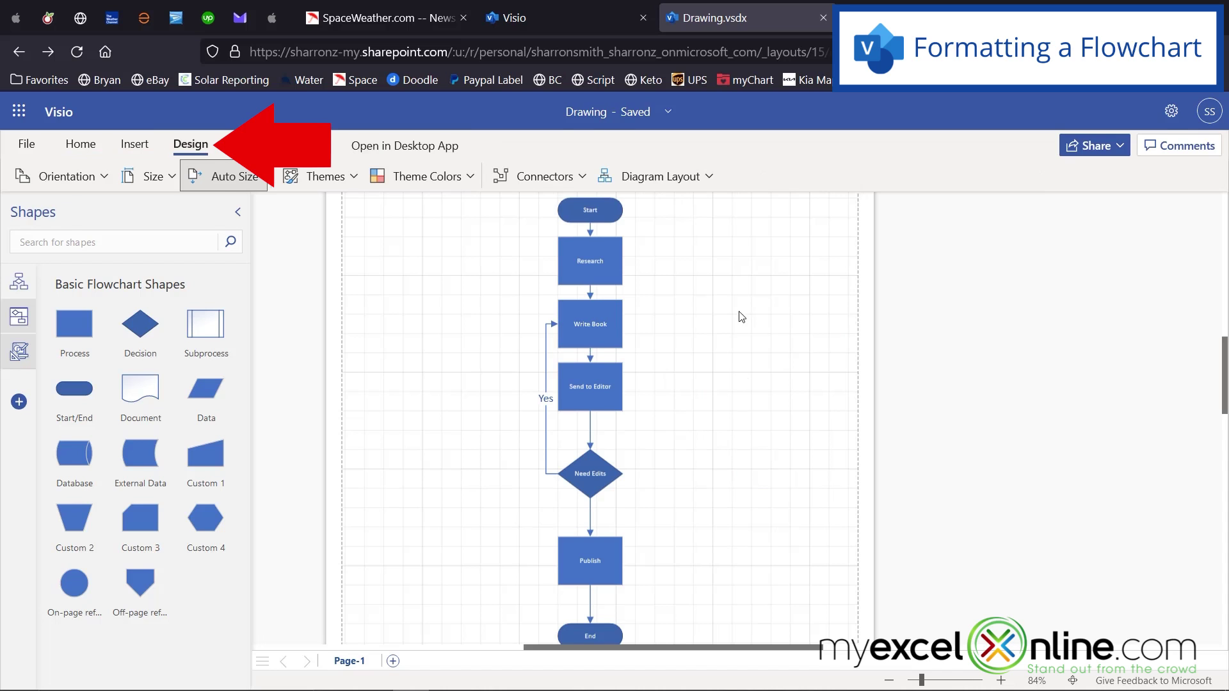
{"action": "left_click", "coordinate": [707, 177]}
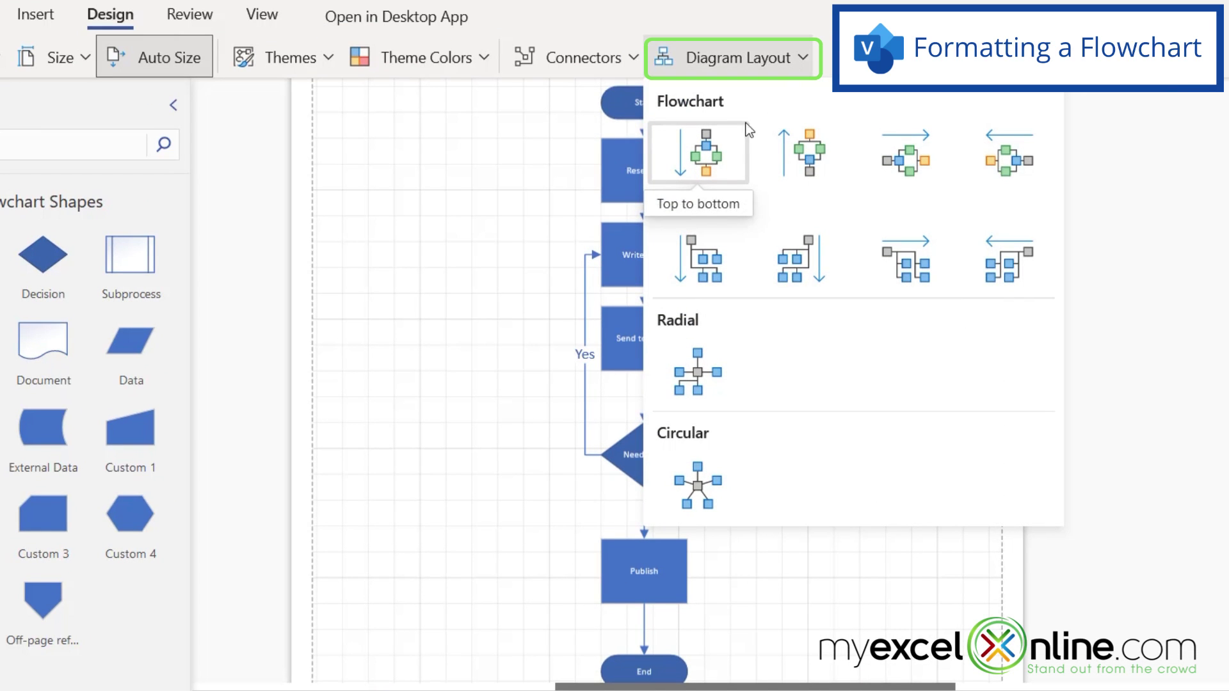
{"action": "left_click", "coordinate": [905, 153]}
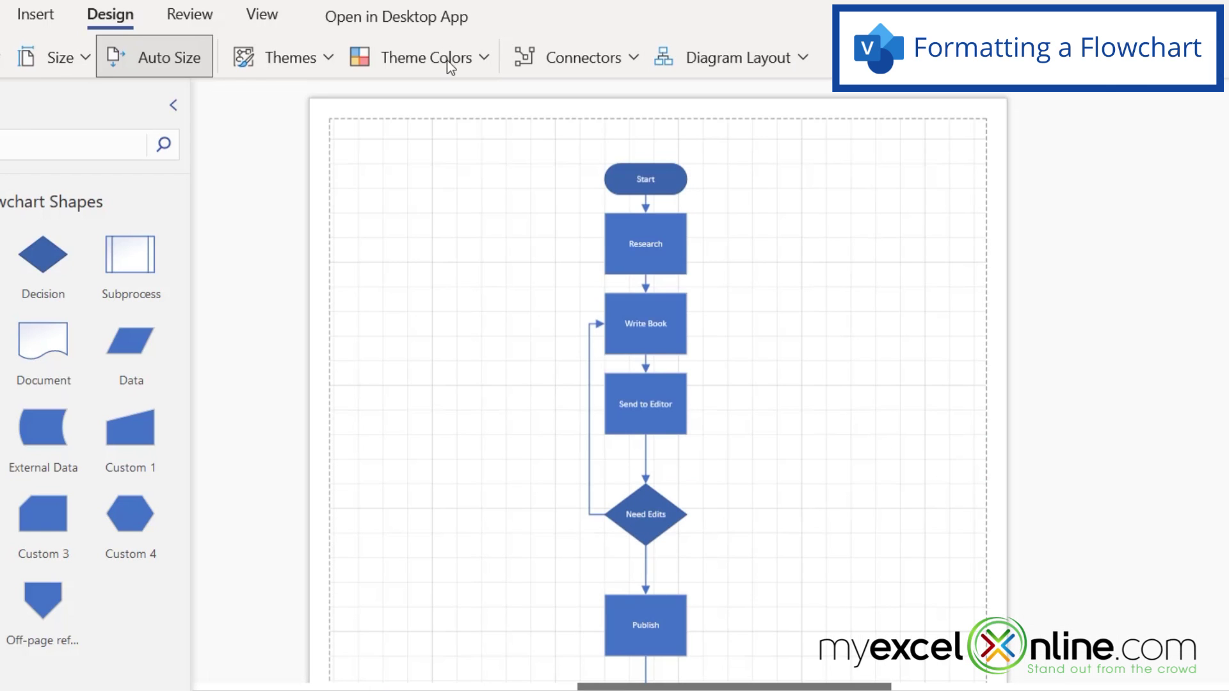
Apply the Parallel theme with Zephyr theme colours.
{"action": "left_click", "coordinate": [326, 57]}
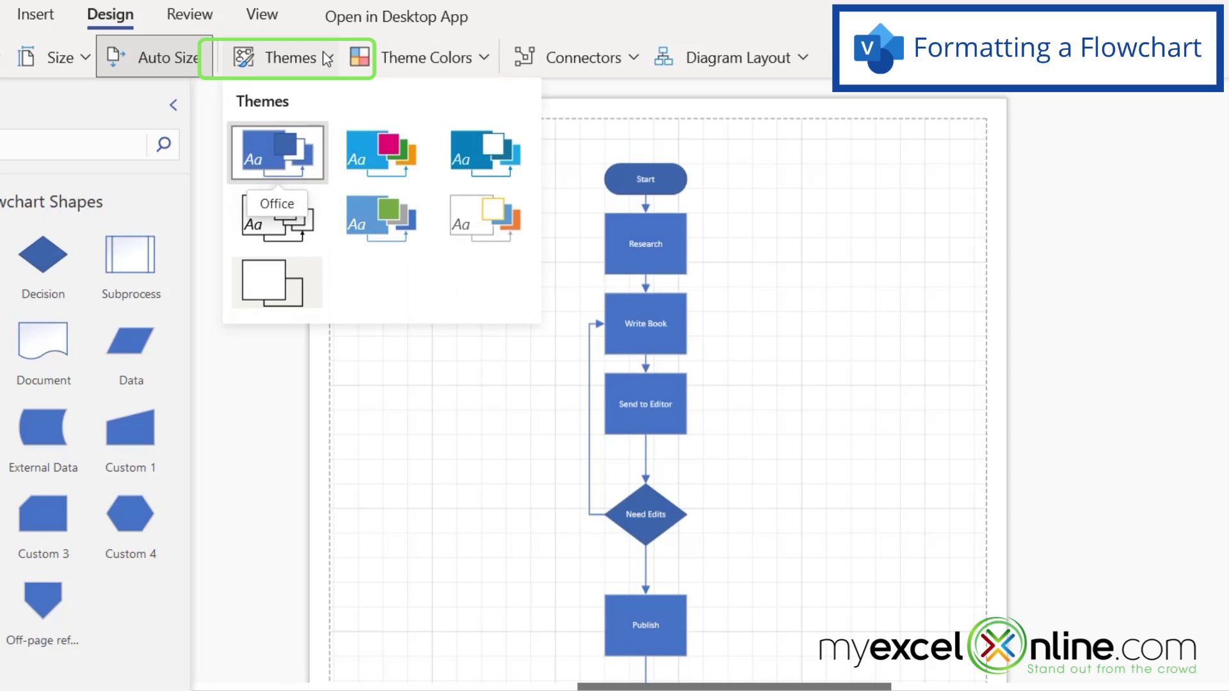
{"action": "left_click", "coordinate": [366, 217]}
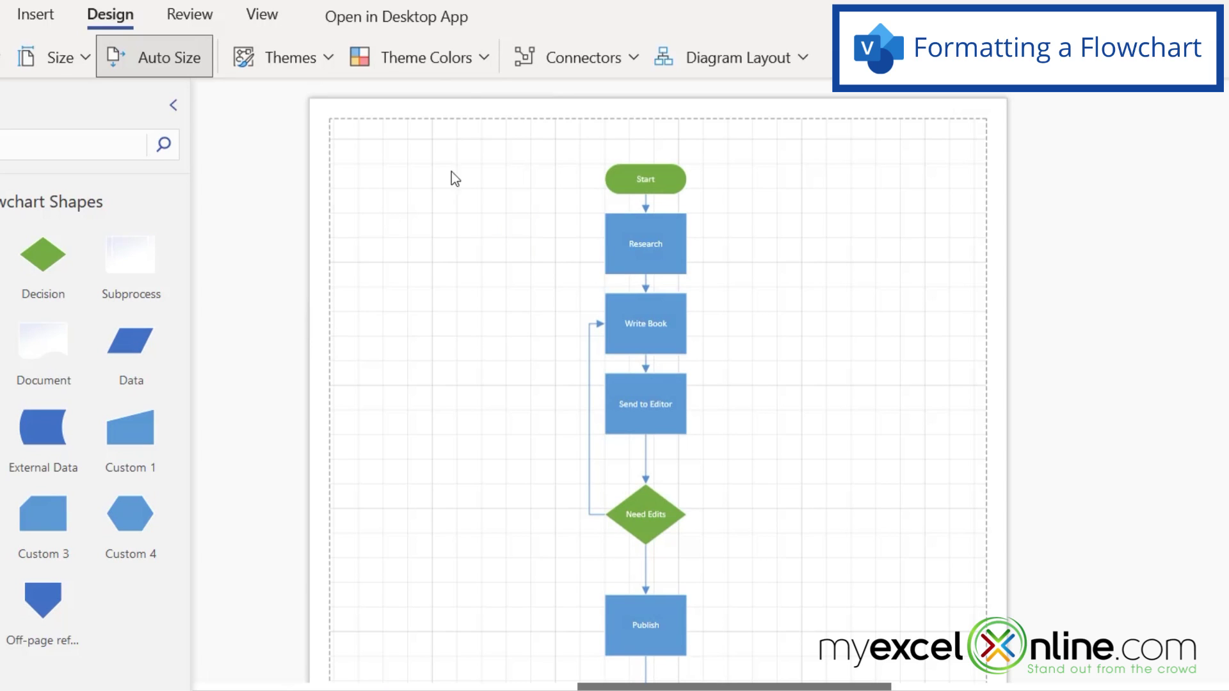
{"action": "left_click", "coordinate": [489, 52]}
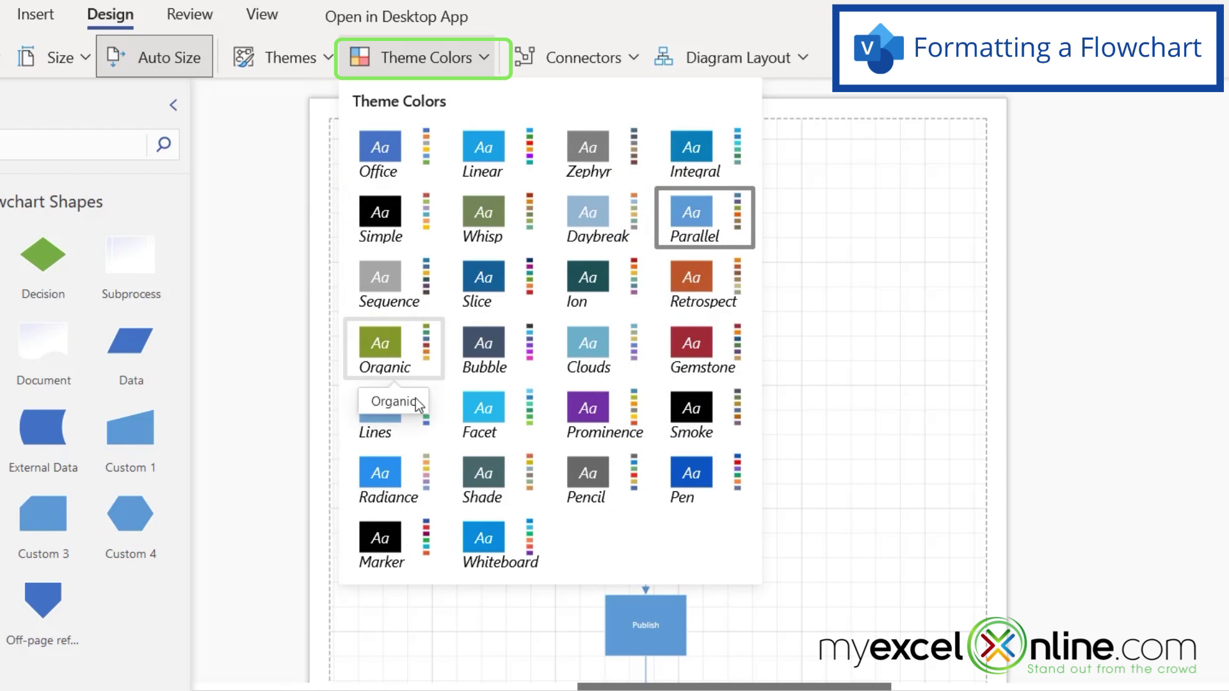
{"action": "left_click", "coordinate": [590, 149]}
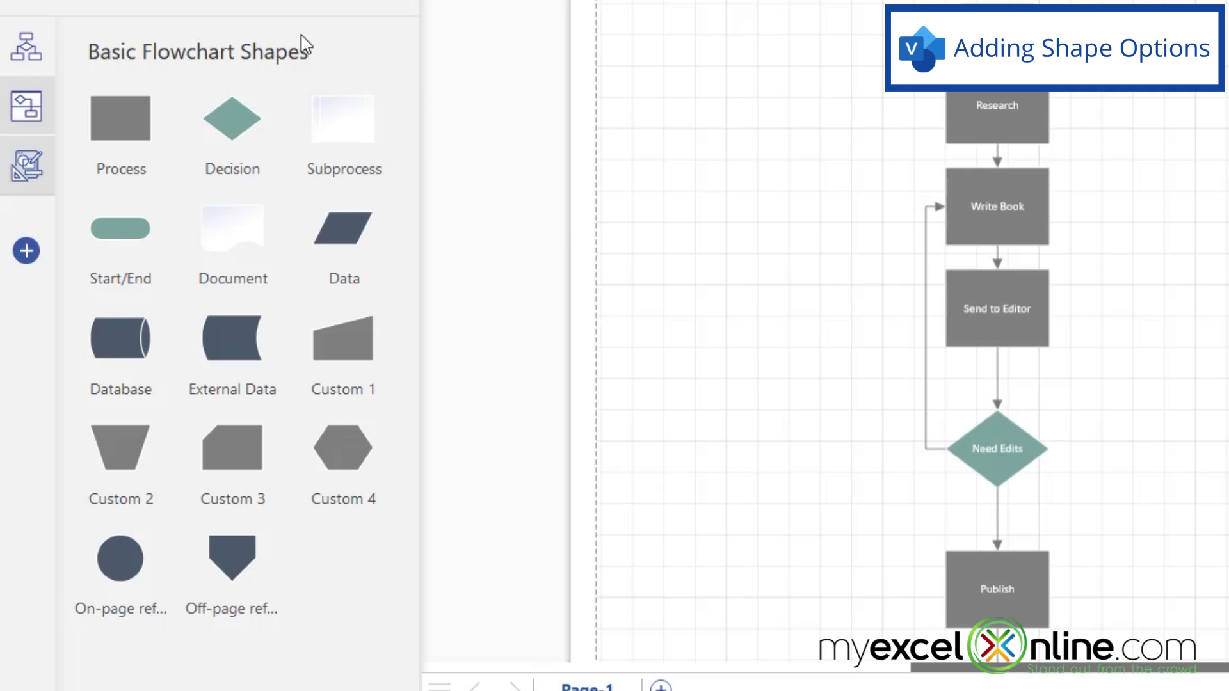
Browse the Add Shapes stencil list, including Basic Shapes, Arrow Shapes and Blocks.
{"action": "left_click", "coordinate": [24, 263]}
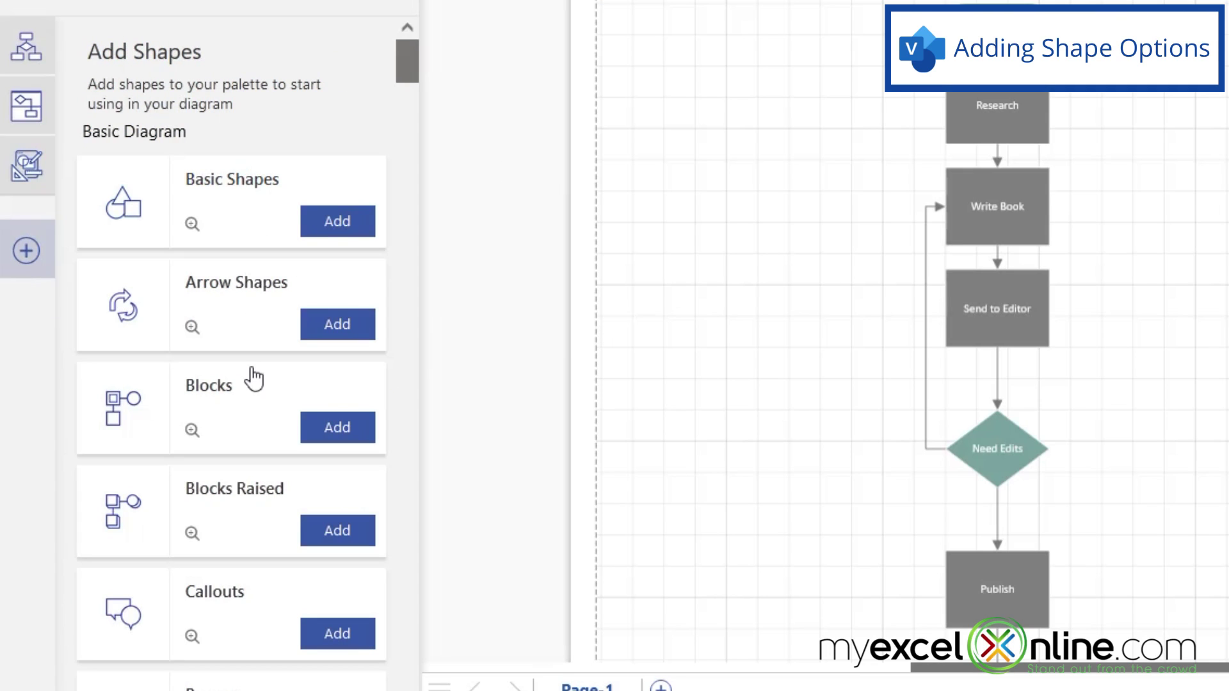
{"action": "scroll", "coordinate": [229, 559], "scroll_direction": "down", "scroll_amount": 8}
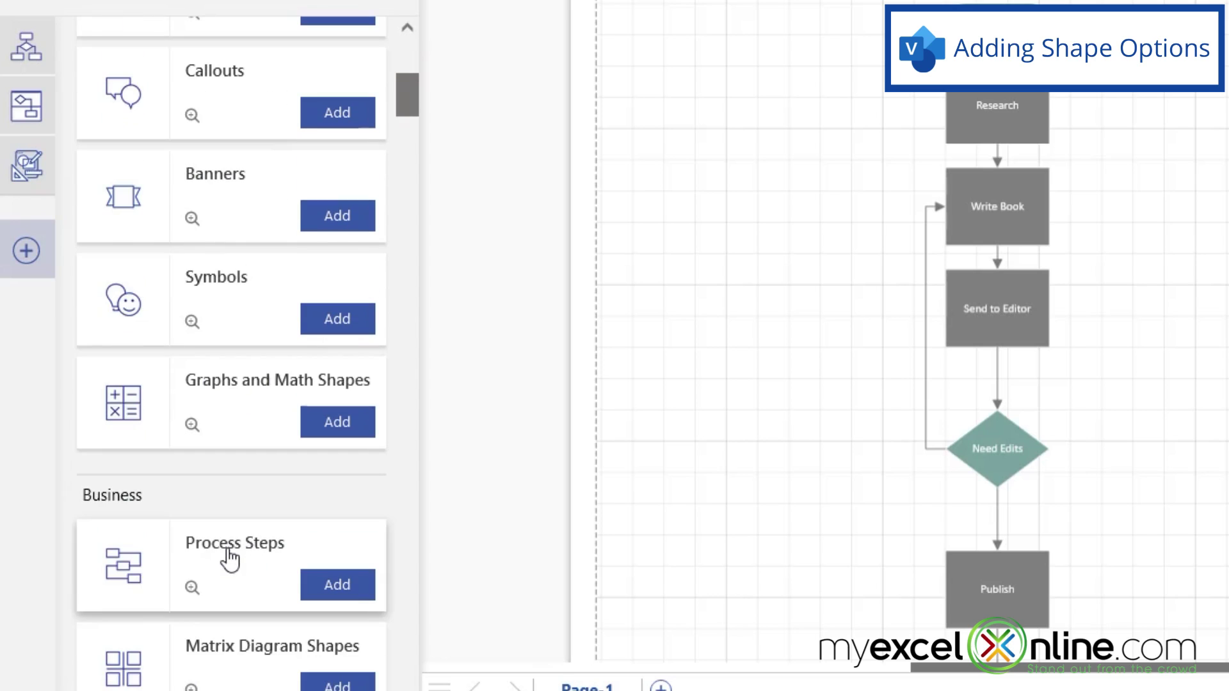
{"action": "scroll", "coordinate": [233, 544], "scroll_direction": "up", "scroll_amount": 8}
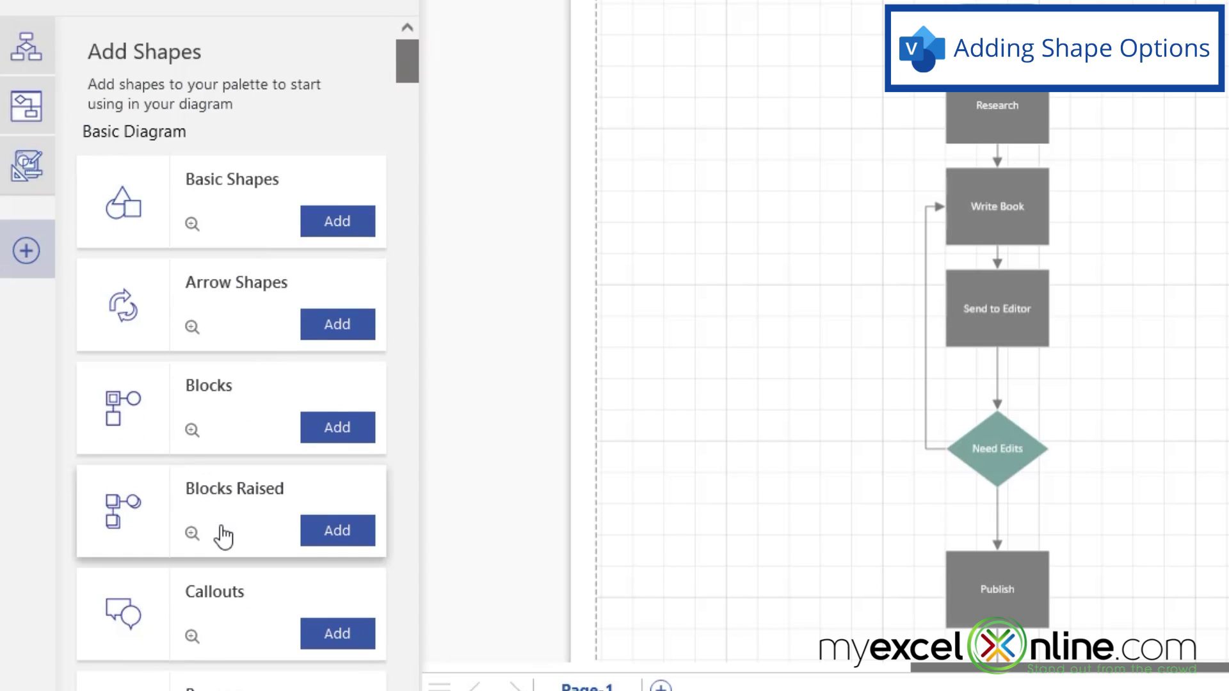